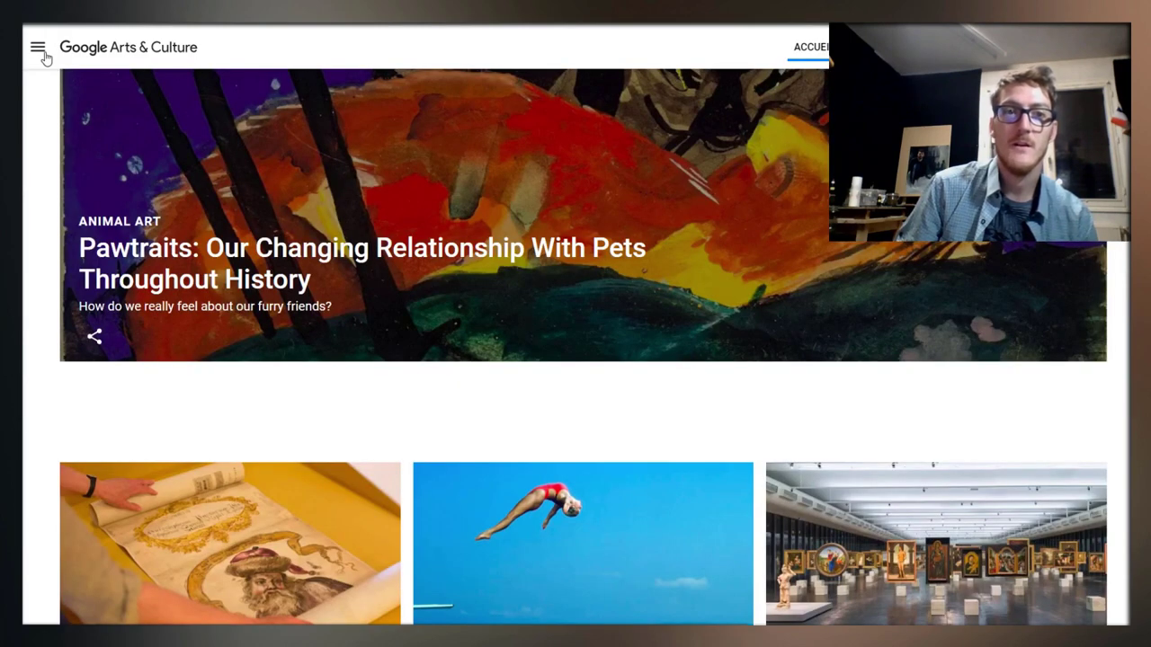
# - Open the Arts & Culture Experiments collection and scroll down to the AutoDraw card
pyautogui.click(42, 50)
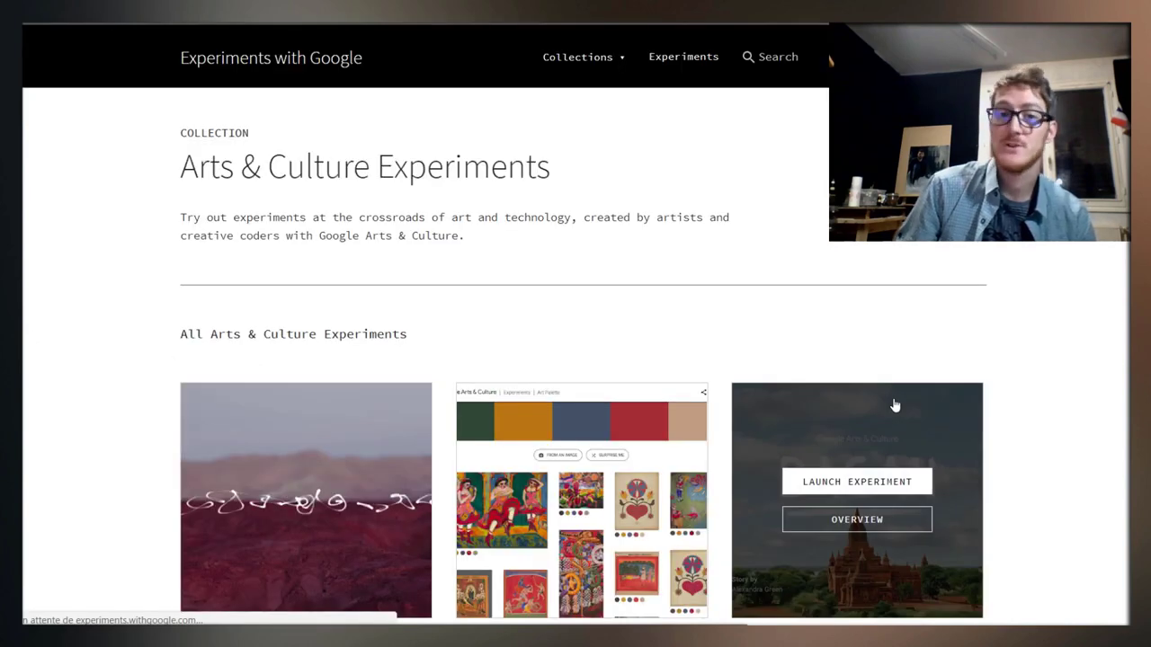
pyautogui.scroll(-2, 870, 273)
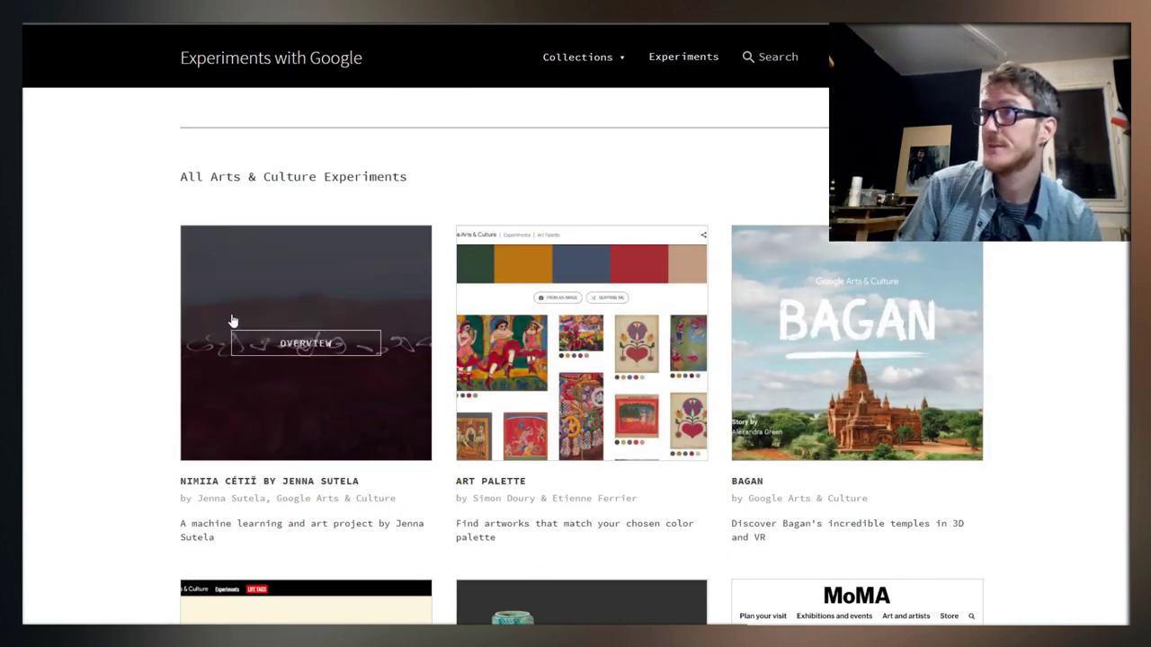
pyautogui.moveTo(200, 353)
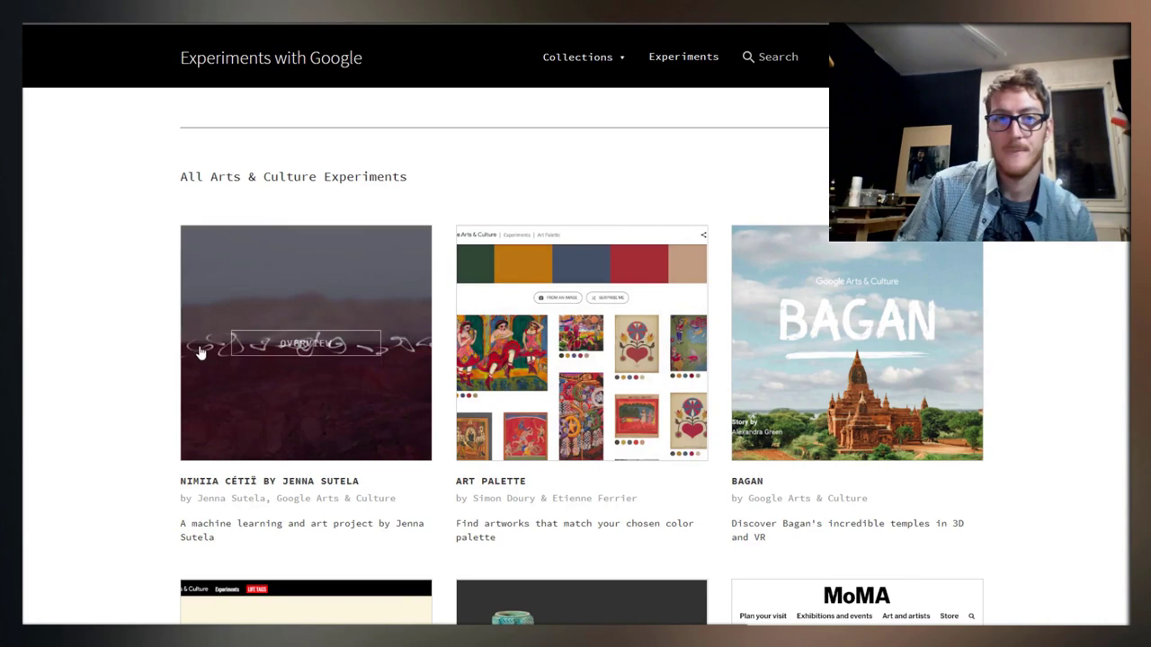
pyautogui.scroll(-10, 243, 195)
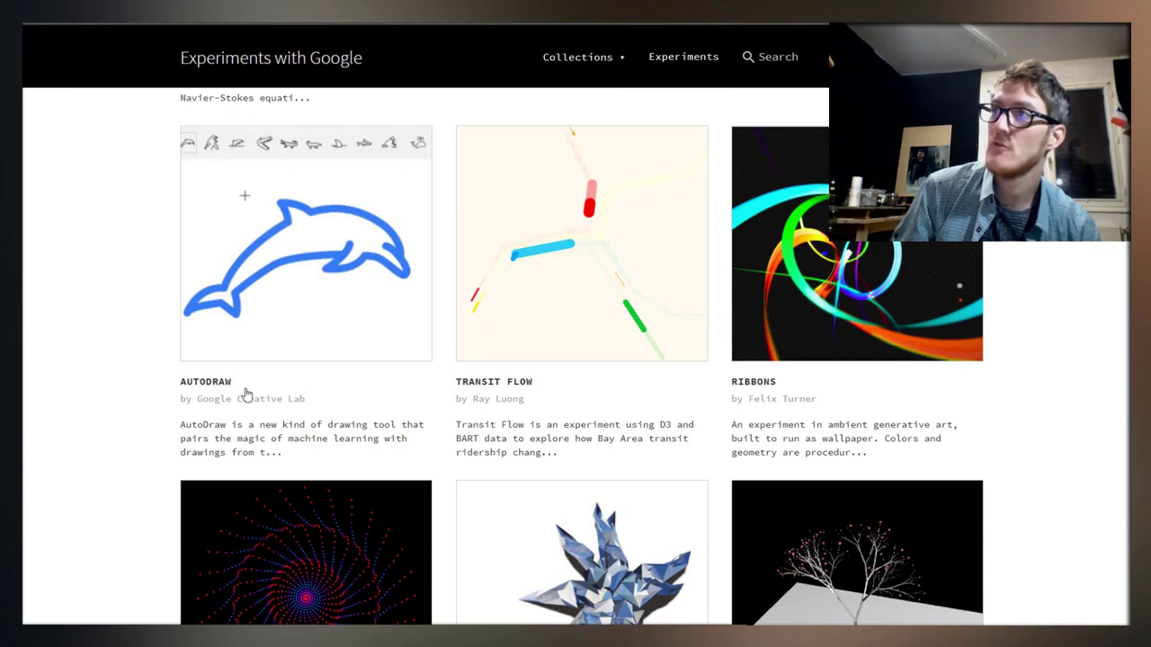
pyautogui.moveTo(306, 244)
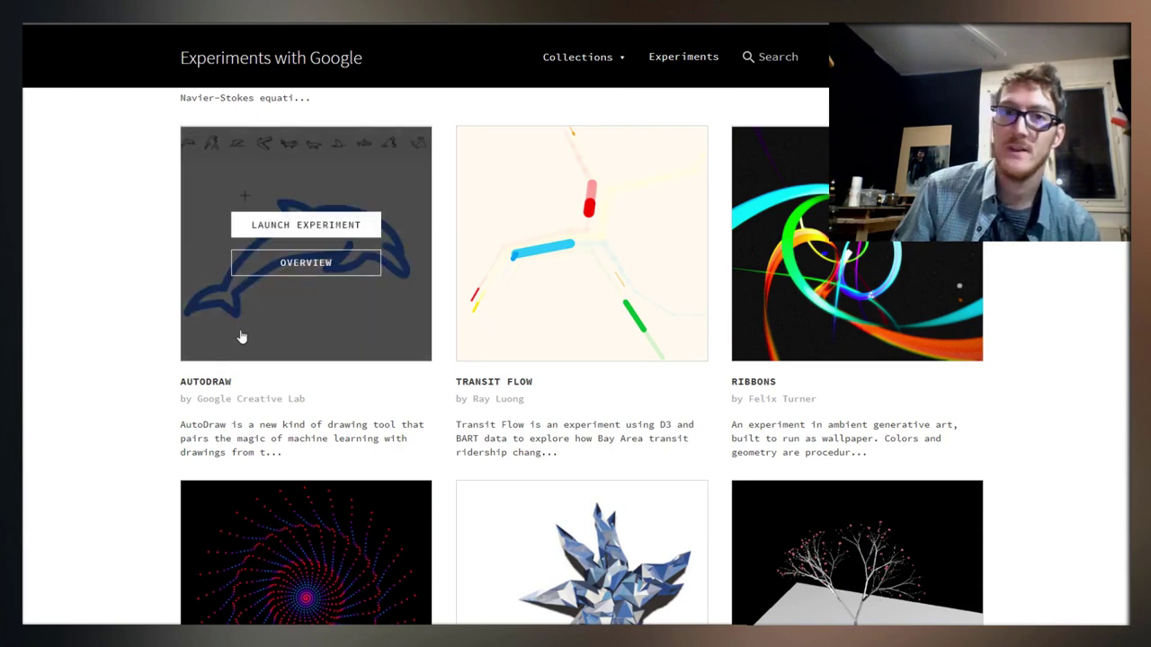
# - Launch AutoDraw and sketch a cat head outline with eyes on the canvas
pyautogui.click(306, 225)
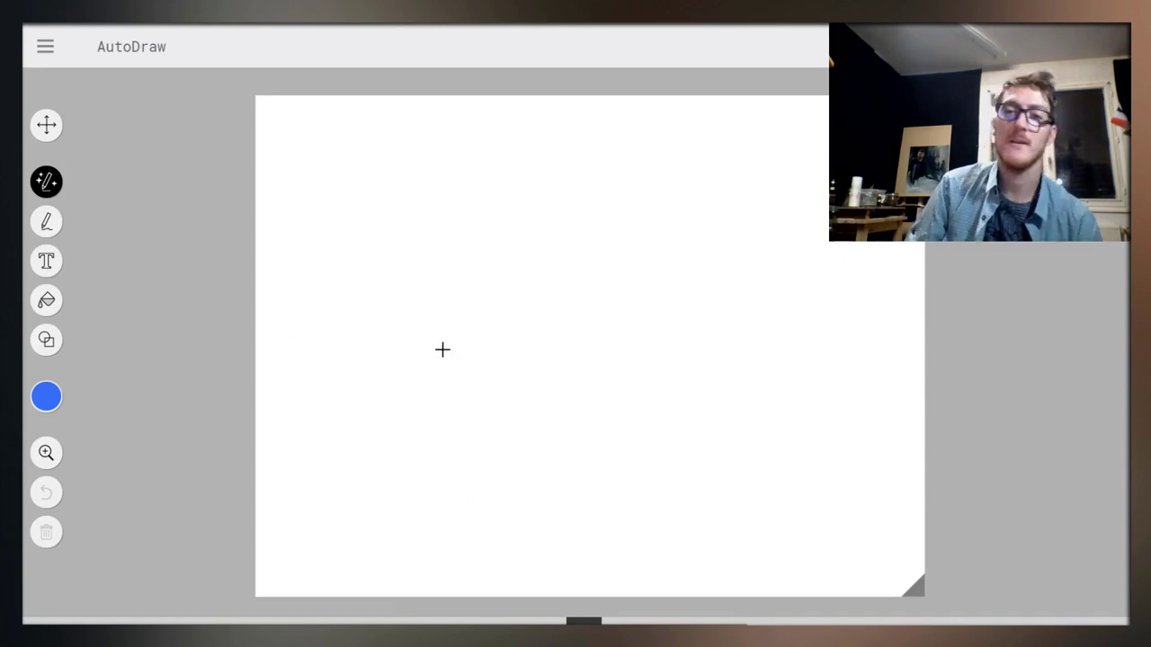
pyautogui.moveTo(454, 272)
pyautogui.mouseDown()
pyautogui.moveTo(588, 321)
pyautogui.moveTo(524, 244)
pyautogui.moveTo(459, 261)
pyautogui.moveTo(450, 232)
pyautogui.moveTo(504, 247)
pyautogui.moveTo(583, 228)
pyautogui.moveTo(592, 274)
pyautogui.mouseUp()
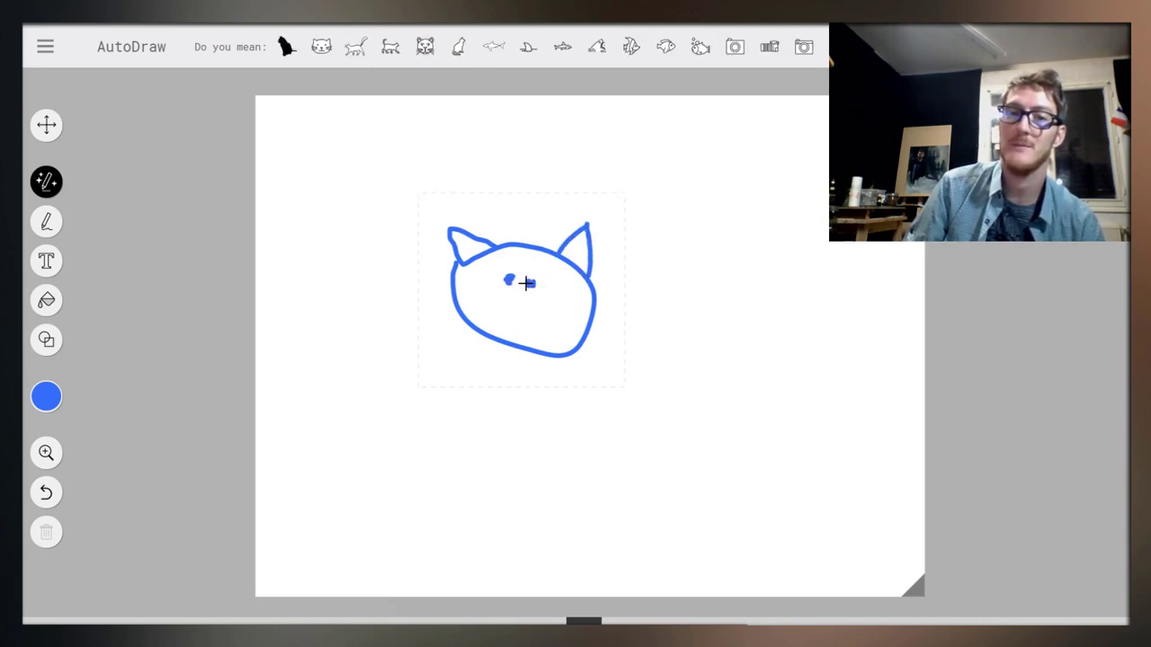
pyautogui.moveTo(526, 283); pyautogui.dragTo(507, 294)
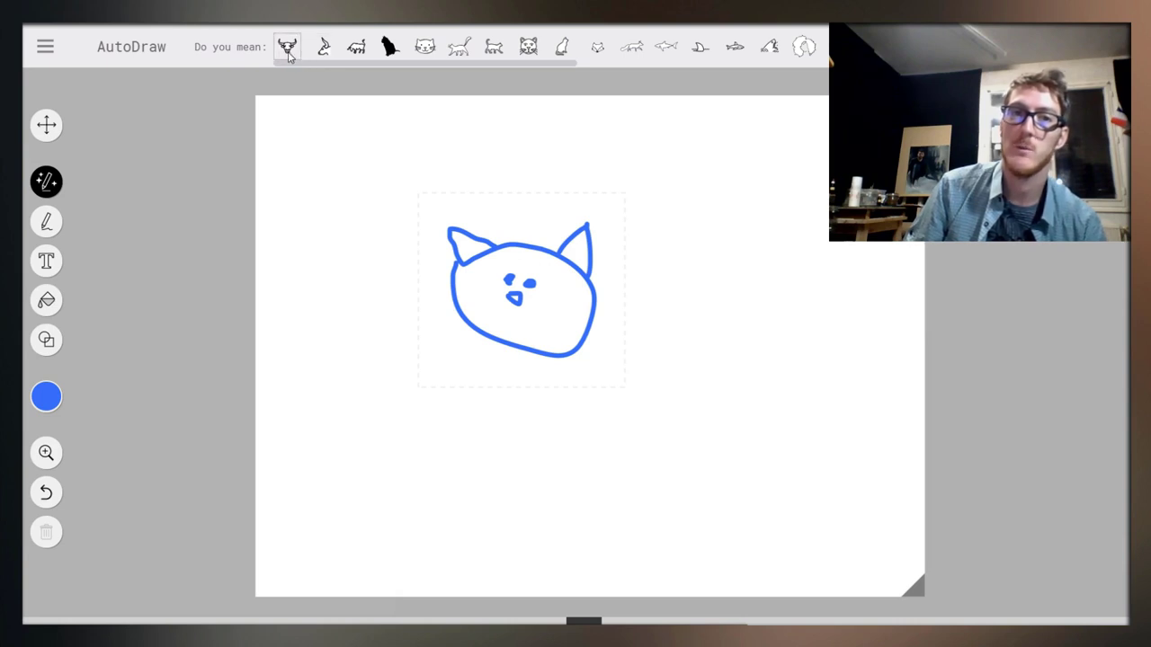
# - Try the front-facing and side-view bull clip-art, then undo back to the cat sketch
pyautogui.click(288, 49)
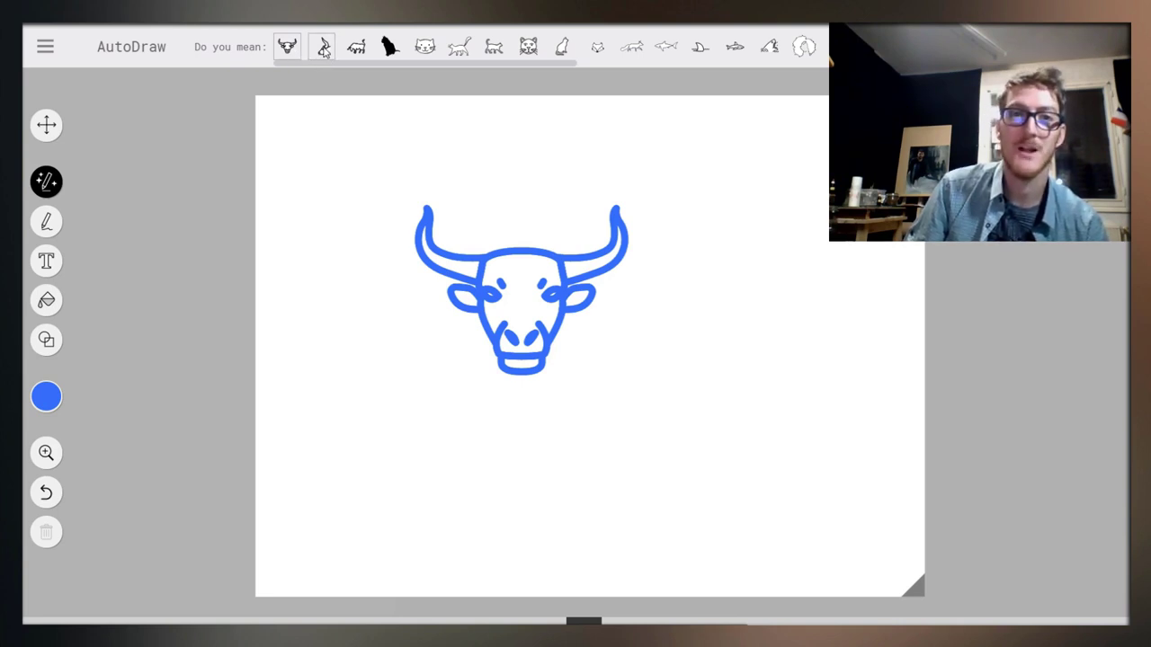
pyautogui.click(324, 50)
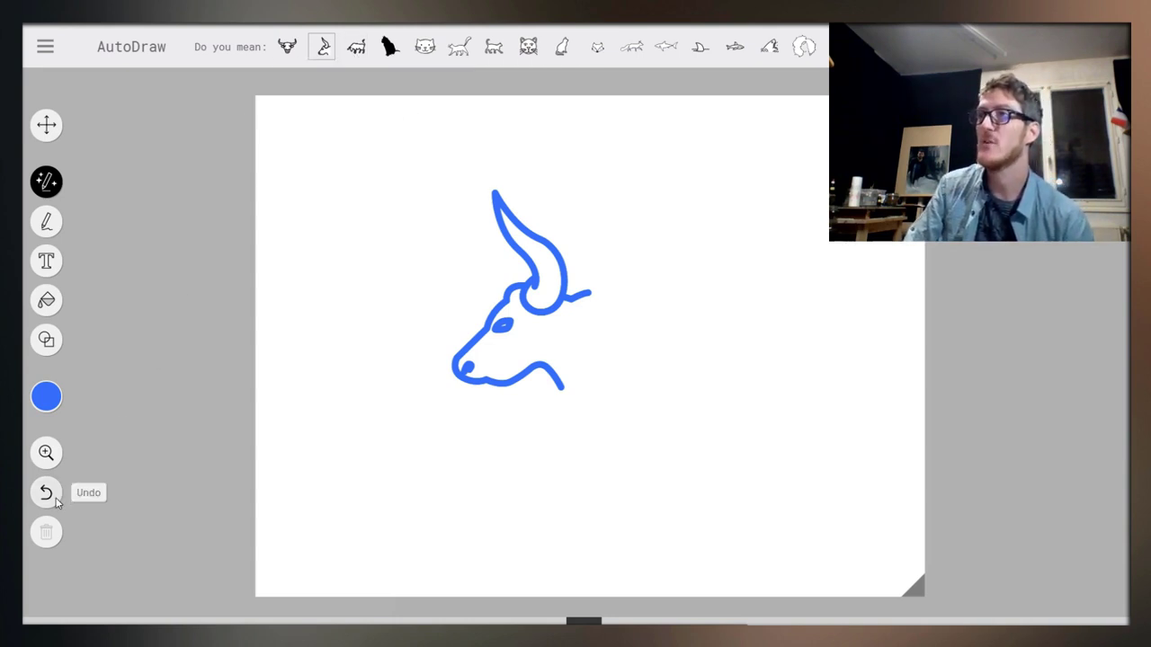
pyautogui.click(49, 494)
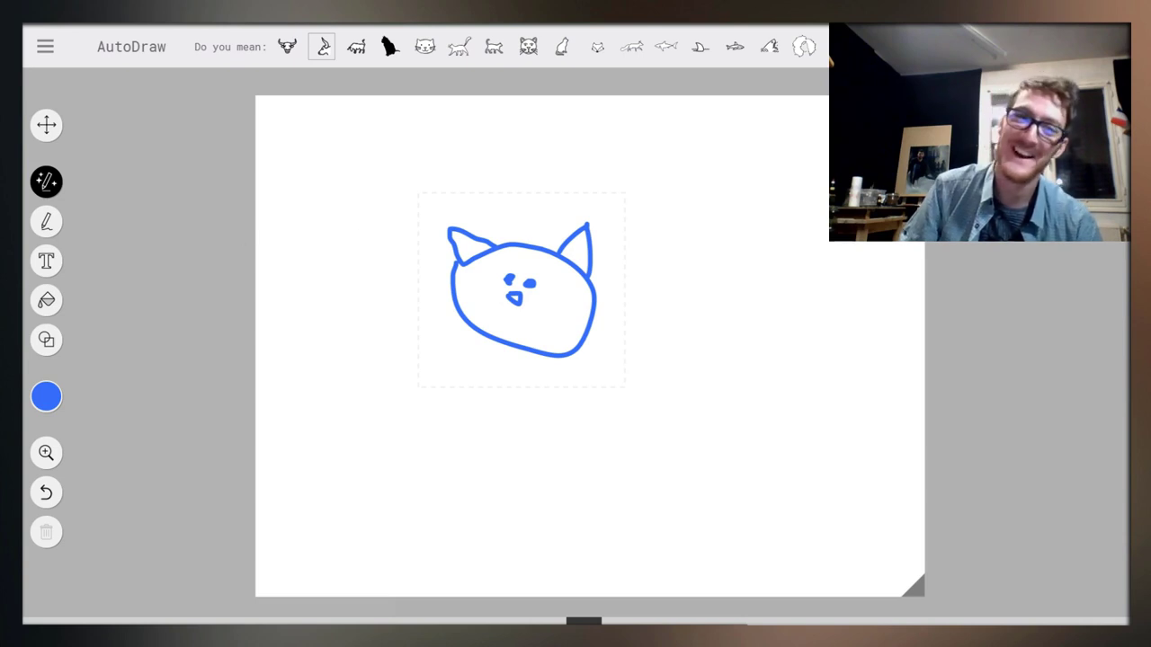
# - Swap in the sitting-cat and outline cat-face clip-art, then open the main menu
pyautogui.click(390, 50)
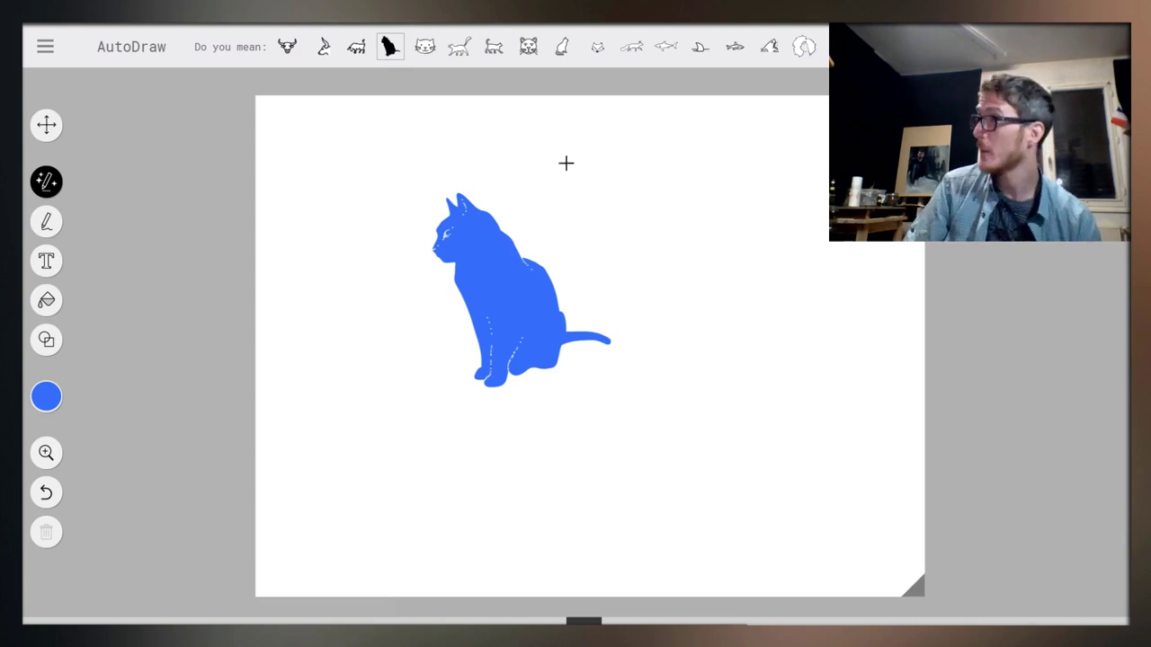
pyautogui.moveTo(426, 47)
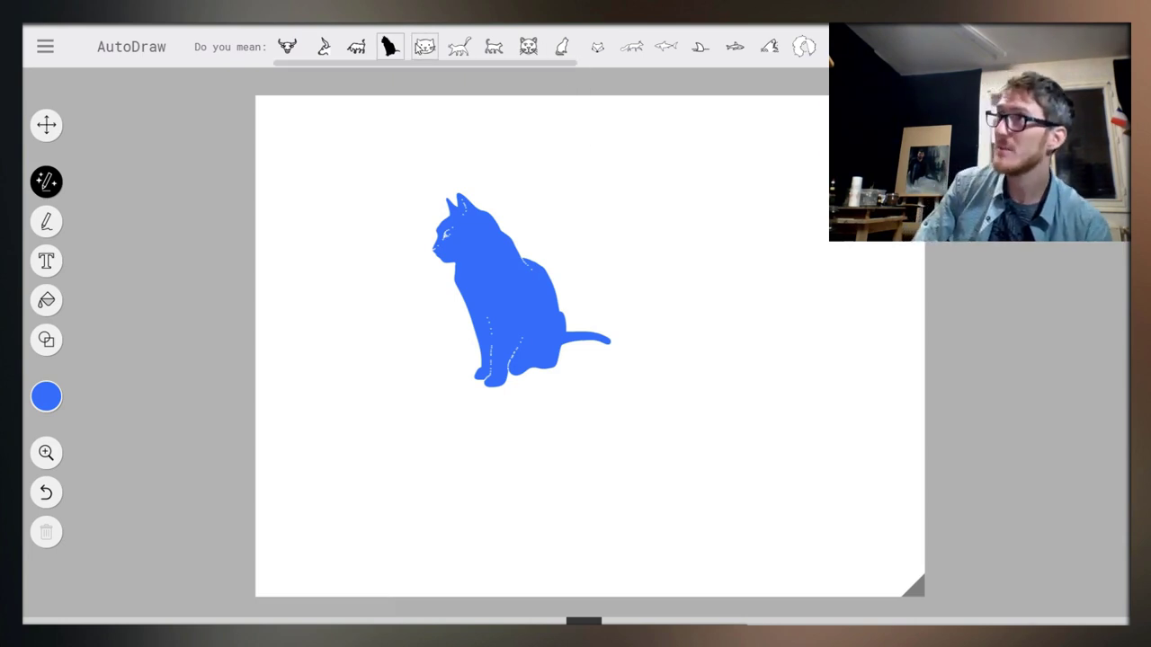
pyautogui.click(426, 47)
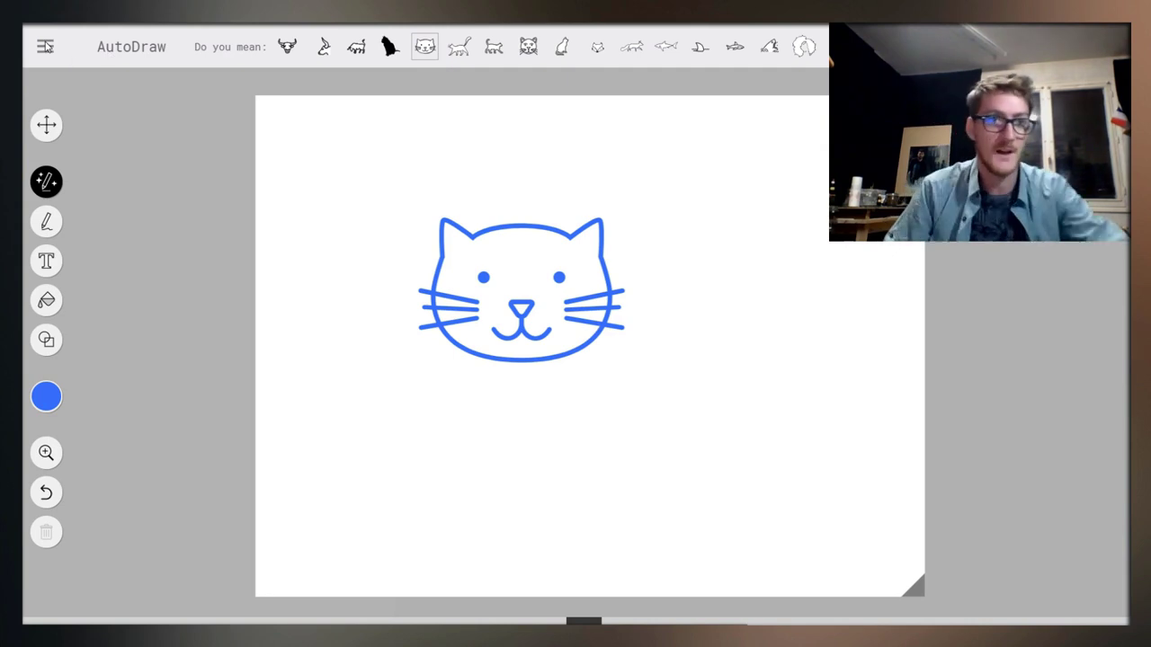
pyautogui.click(45, 46)
# - Start over and sketch the Mona Lisa's hair arch, side hair and face outline
pyautogui.click(58, 126)
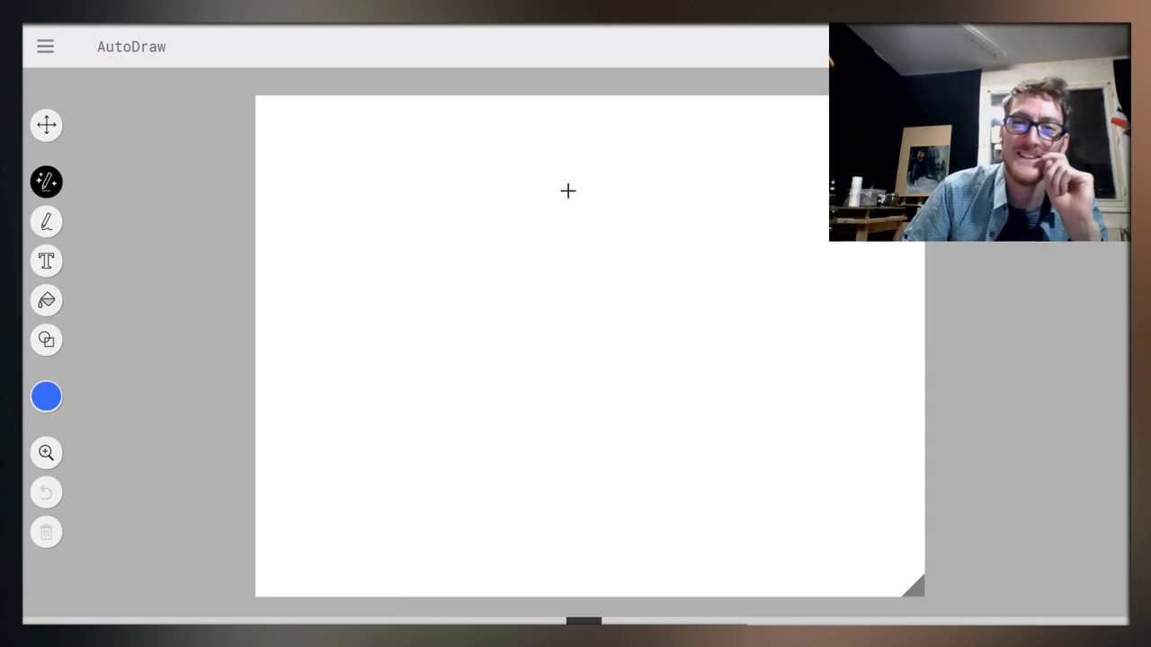
pyautogui.moveTo(573, 184)
pyautogui.mouseDown()
pyautogui.moveTo(504, 195)
pyautogui.moveTo(490, 277)
pyautogui.mouseUp()
pyautogui.moveTo(578, 187); pyautogui.dragTo(621, 322)
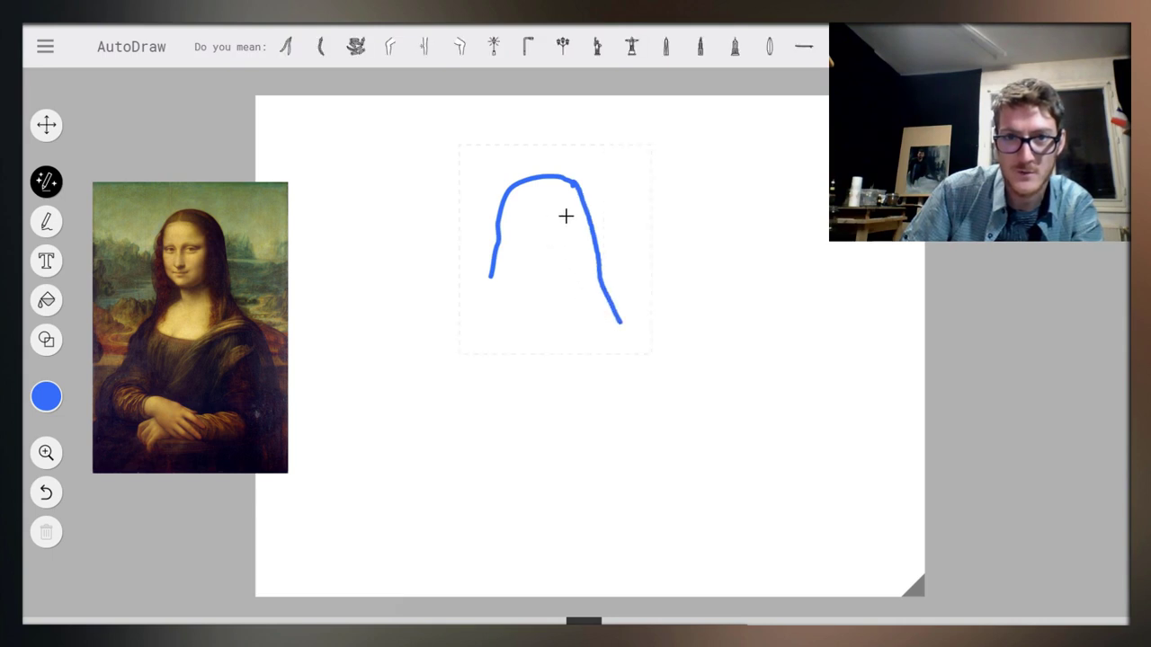
pyautogui.moveTo(544, 214)
pyautogui.mouseDown()
pyautogui.moveTo(509, 246)
pyautogui.moveTo(521, 285)
pyautogui.moveTo(543, 301)
pyautogui.moveTo(586, 266)
pyautogui.mouseUp()
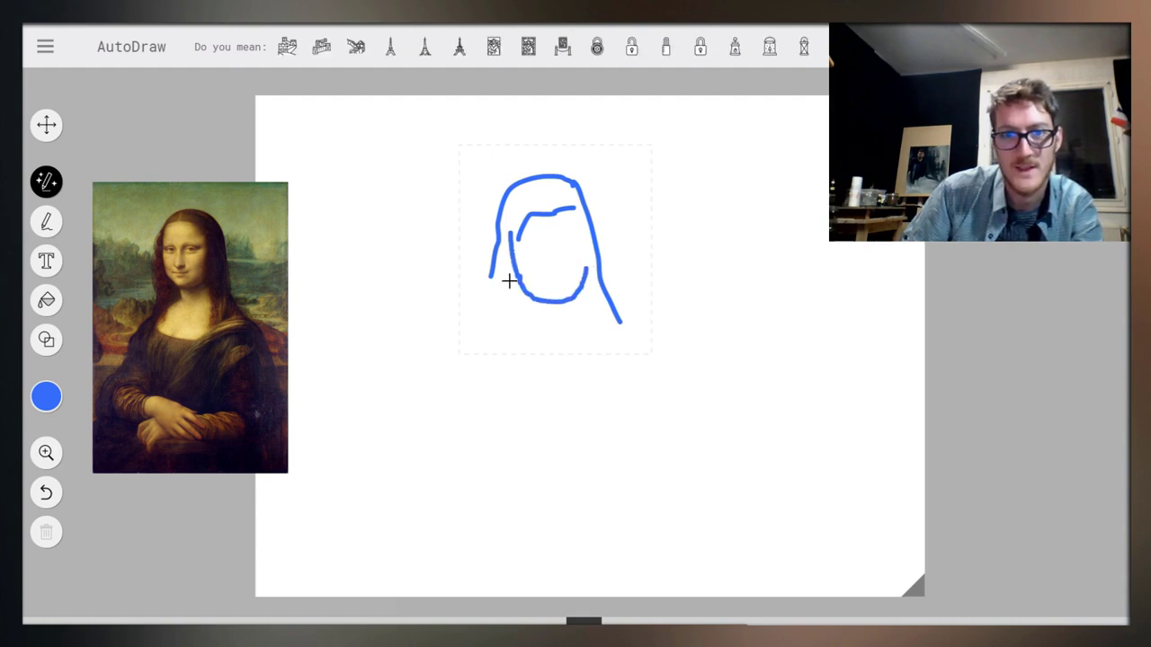
pyautogui.moveTo(492, 282); pyautogui.dragTo(482, 318)
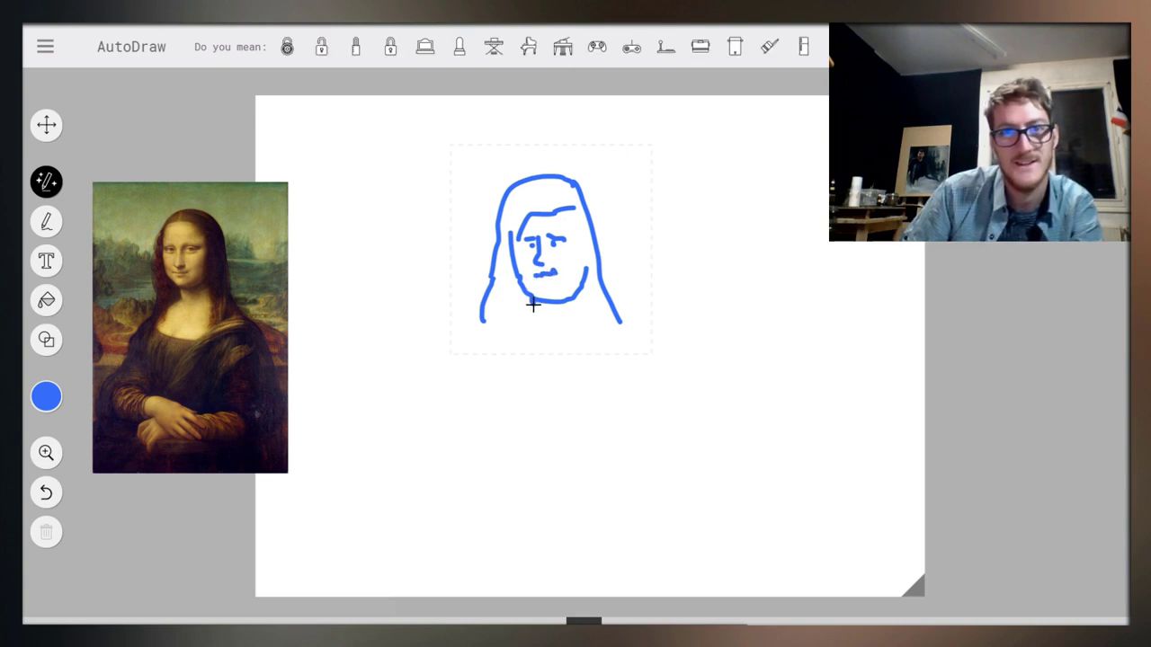
# - Add the chin, brow, neck and shoulder line, left arm and folded hands
pyautogui.moveTo(530, 311); pyautogui.dragTo(572, 306)
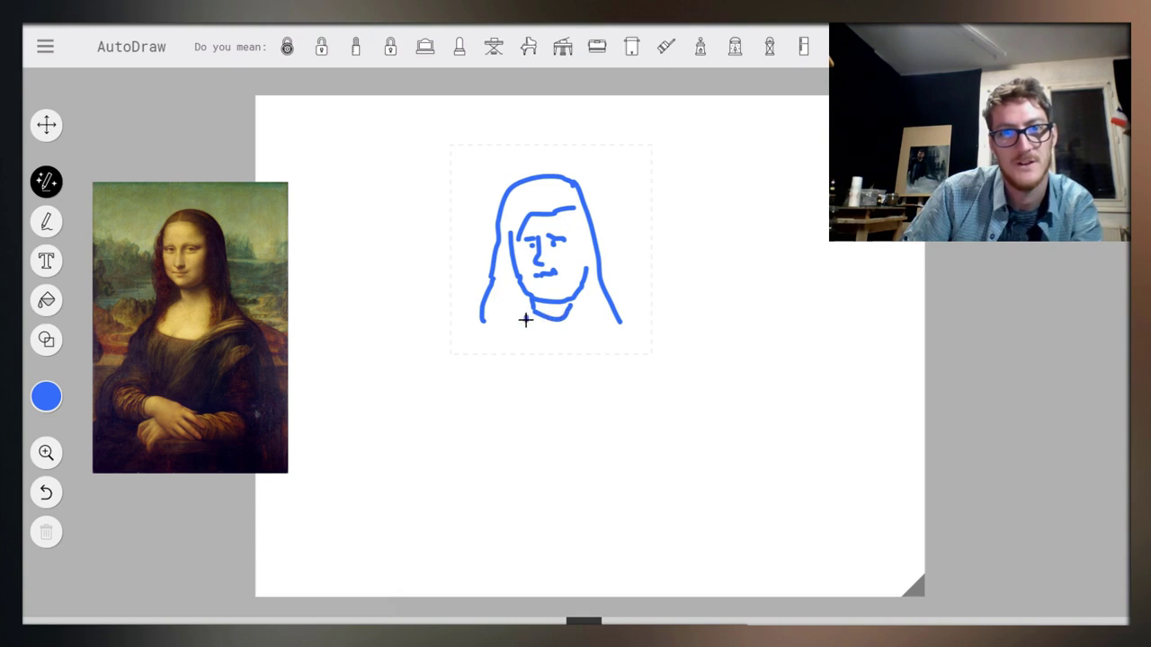
pyautogui.click(526, 317)
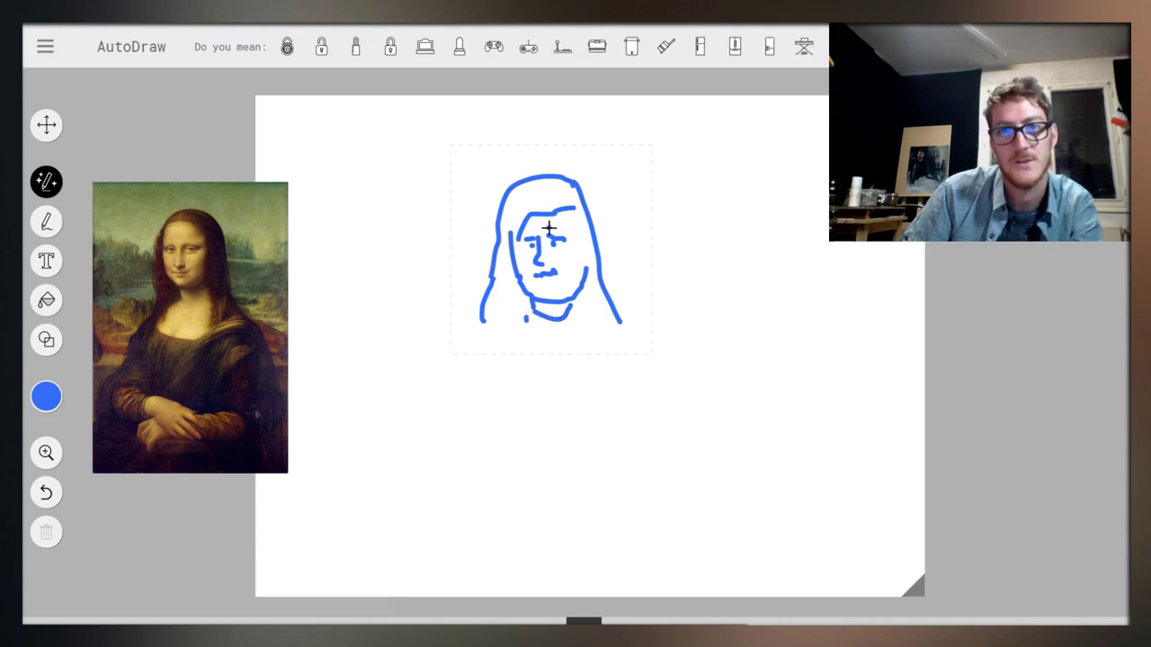
pyautogui.moveTo(548, 227); pyautogui.dragTo(563, 236)
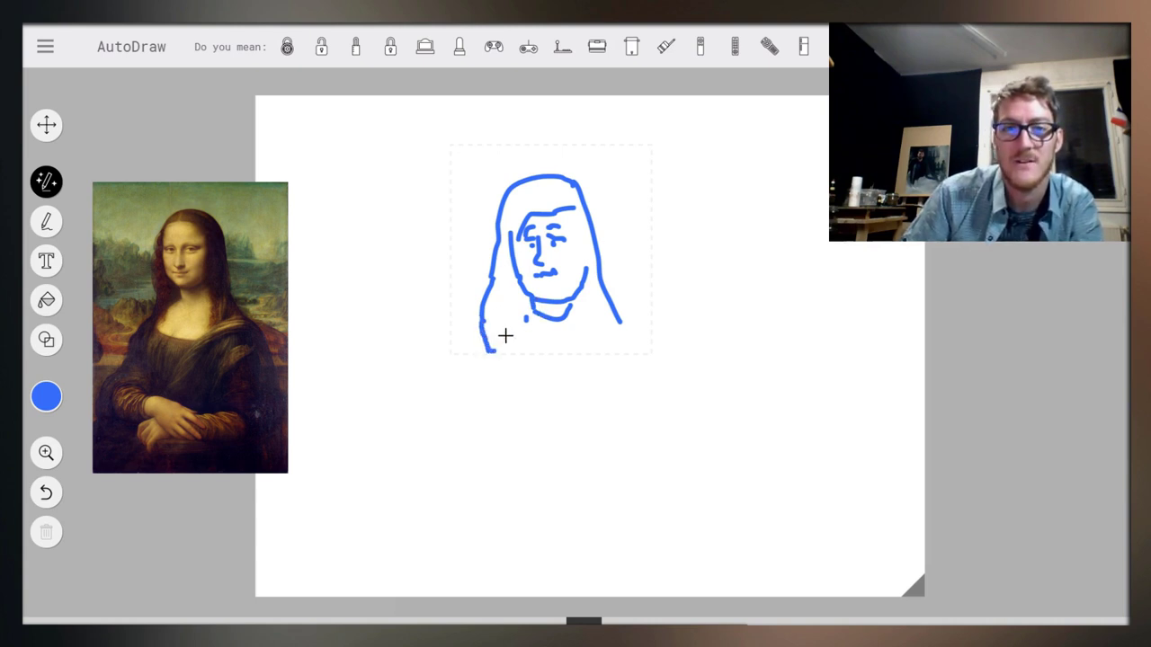
pyautogui.moveTo(505, 336)
pyautogui.mouseDown()
pyautogui.moveTo(507, 356)
pyautogui.moveTo(527, 315)
pyautogui.moveTo(585, 341)
pyautogui.mouseUp()
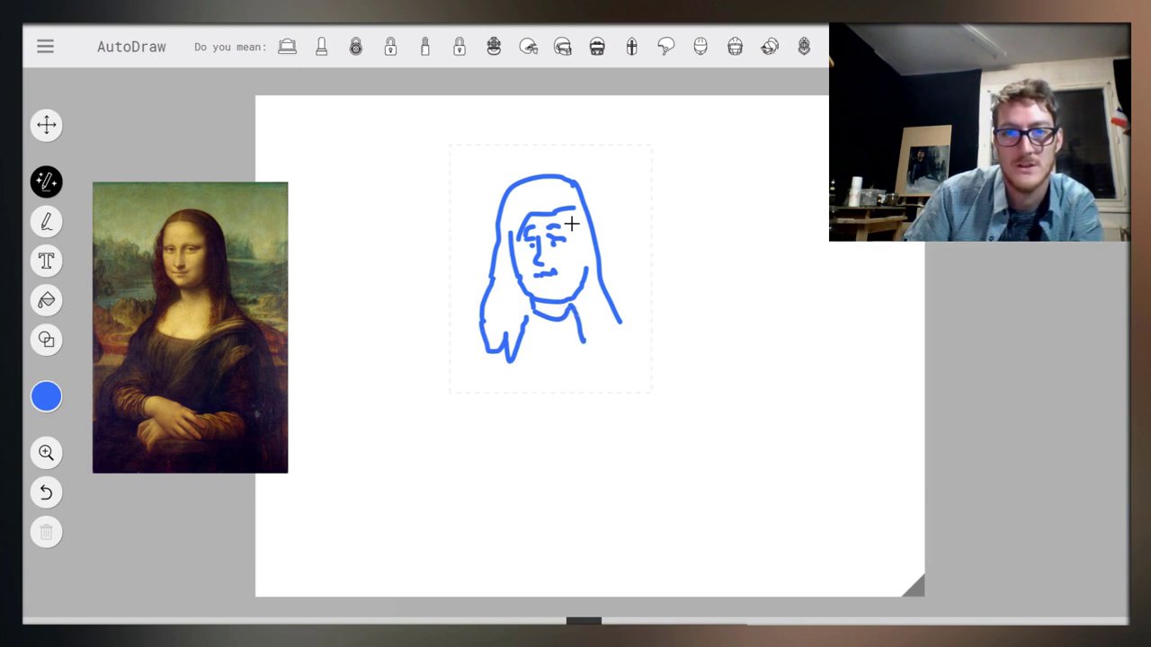
pyautogui.moveTo(491, 383); pyautogui.dragTo(475, 412)
pyautogui.moveTo(479, 348)
pyautogui.mouseDown()
pyautogui.moveTo(448, 423)
pyautogui.moveTo(483, 411)
pyautogui.moveTo(487, 420)
pyautogui.mouseUp()
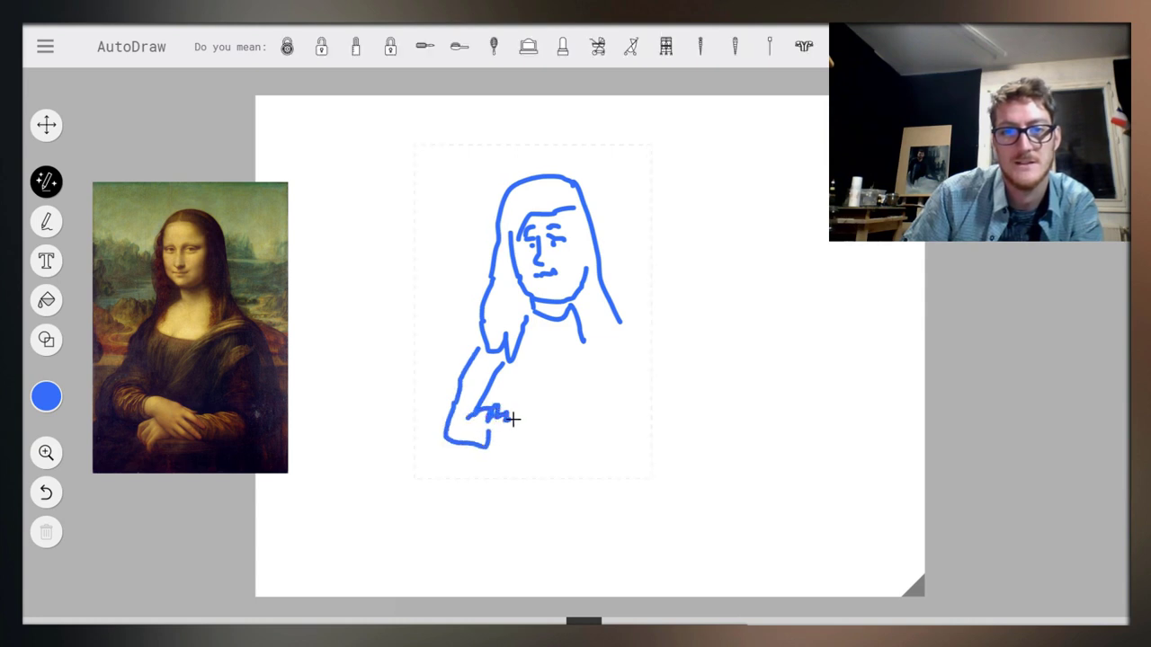
pyautogui.moveTo(513, 418)
pyautogui.mouseDown()
pyautogui.moveTo(540, 432)
pyautogui.moveTo(516, 449)
pyautogui.moveTo(578, 437)
pyautogui.moveTo(594, 444)
pyautogui.moveTo(561, 458)
pyautogui.moveTo(596, 447)
pyautogui.moveTo(605, 468)
pyautogui.mouseUp()
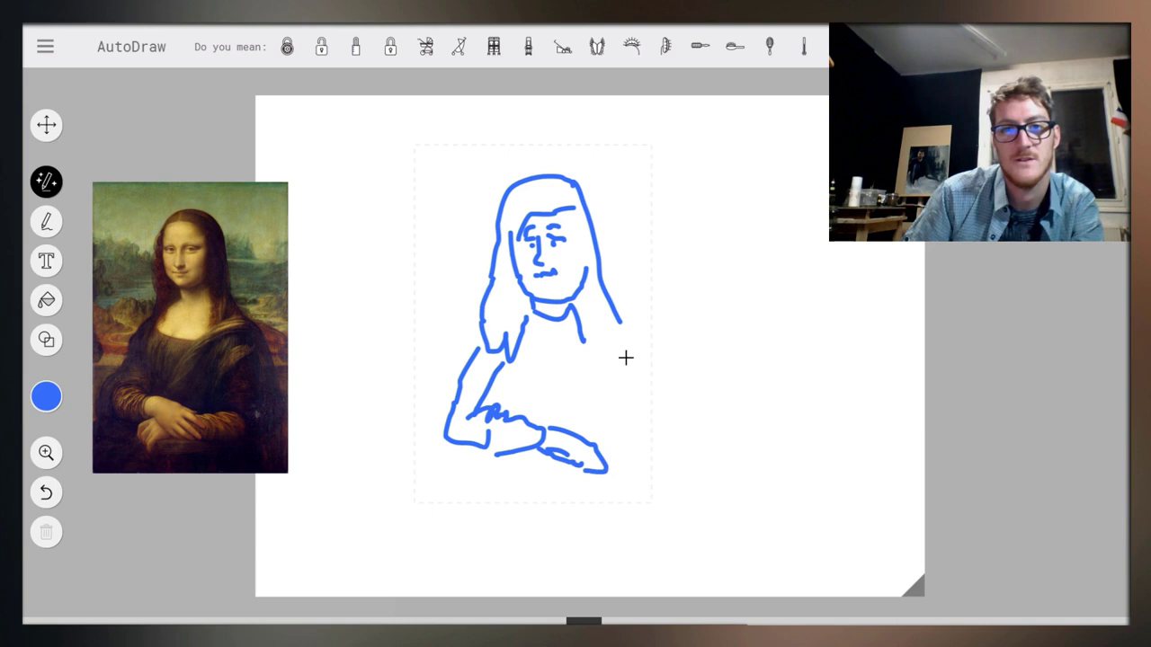
# - Draw the right shoulder and arm, body edges, inner hair line and background hills
pyautogui.moveTo(614, 323); pyautogui.dragTo(661, 421)
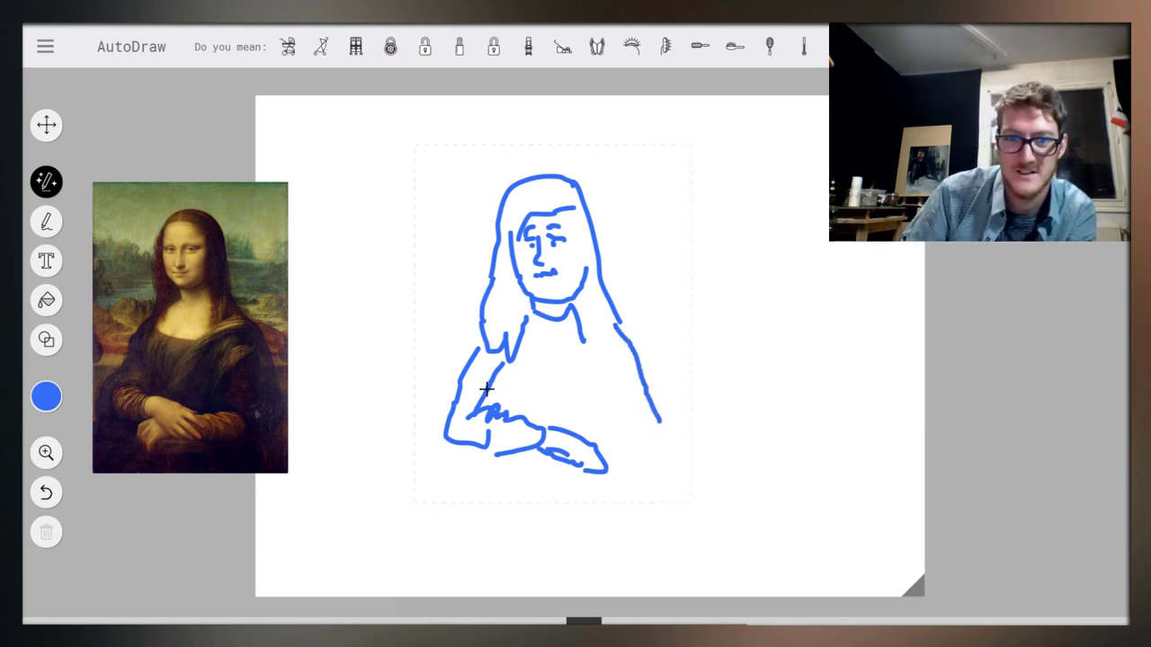
pyautogui.moveTo(600, 393)
pyautogui.mouseDown()
pyautogui.moveTo(618, 440)
pyautogui.moveTo(640, 437)
pyautogui.mouseUp()
pyautogui.moveTo(662, 412); pyautogui.dragTo(669, 460)
pyautogui.moveTo(466, 445); pyautogui.dragTo(464, 490)
pyautogui.moveTo(385, 334)
pyautogui.mouseDown()
pyautogui.moveTo(432, 318)
pyautogui.moveTo(411, 336)
pyautogui.moveTo(404, 377)
pyautogui.mouseUp()
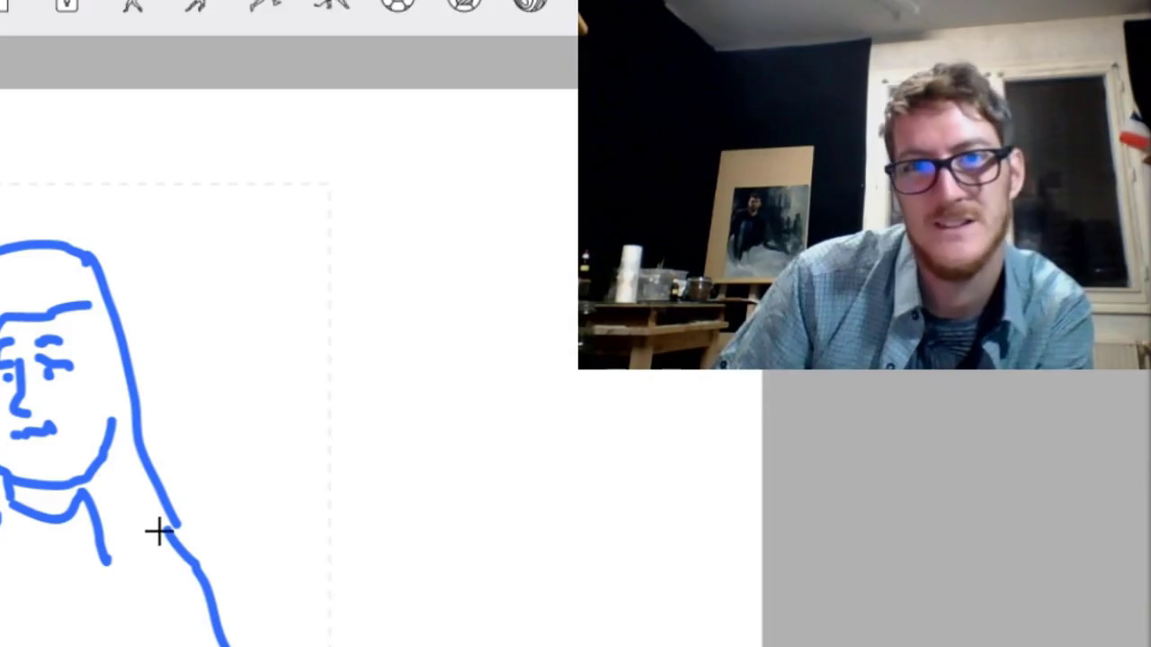
pyautogui.moveTo(211, 509)
pyautogui.mouseDown()
pyautogui.moveTo(257, 471)
pyautogui.moveTo(295, 500)
pyautogui.mouseUp()
pyautogui.moveTo(54, 324); pyautogui.dragTo(96, 388)
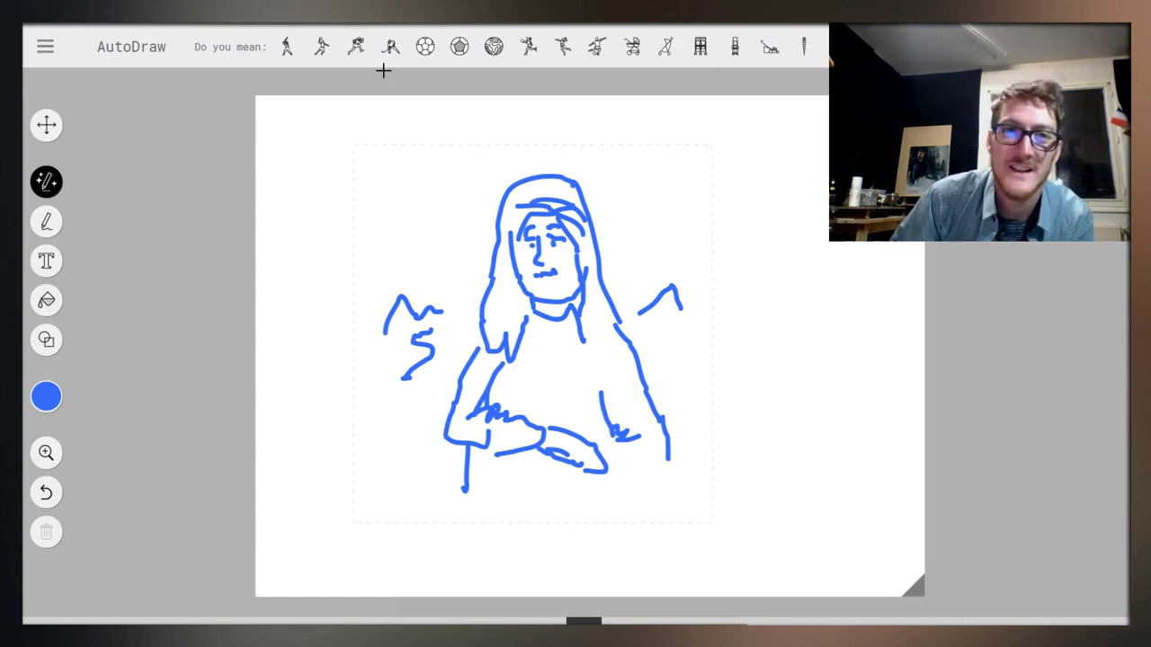
# - Try the baseball batter, basketball player and running football player suggestions
pyautogui.click(286, 50)
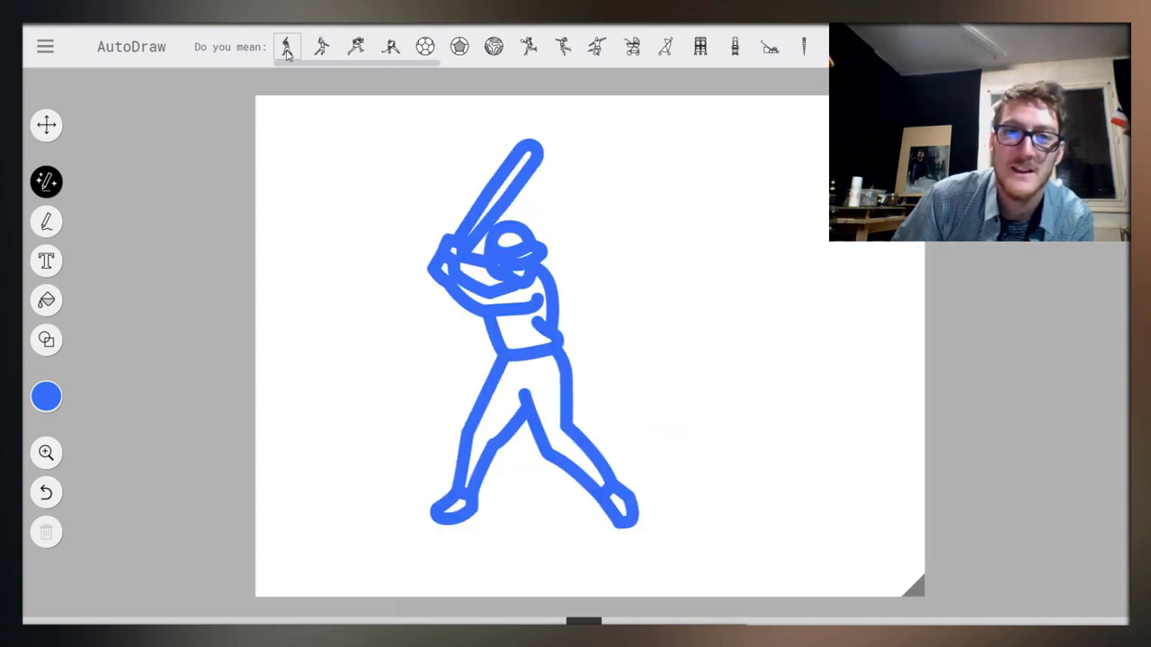
pyautogui.click(321, 49)
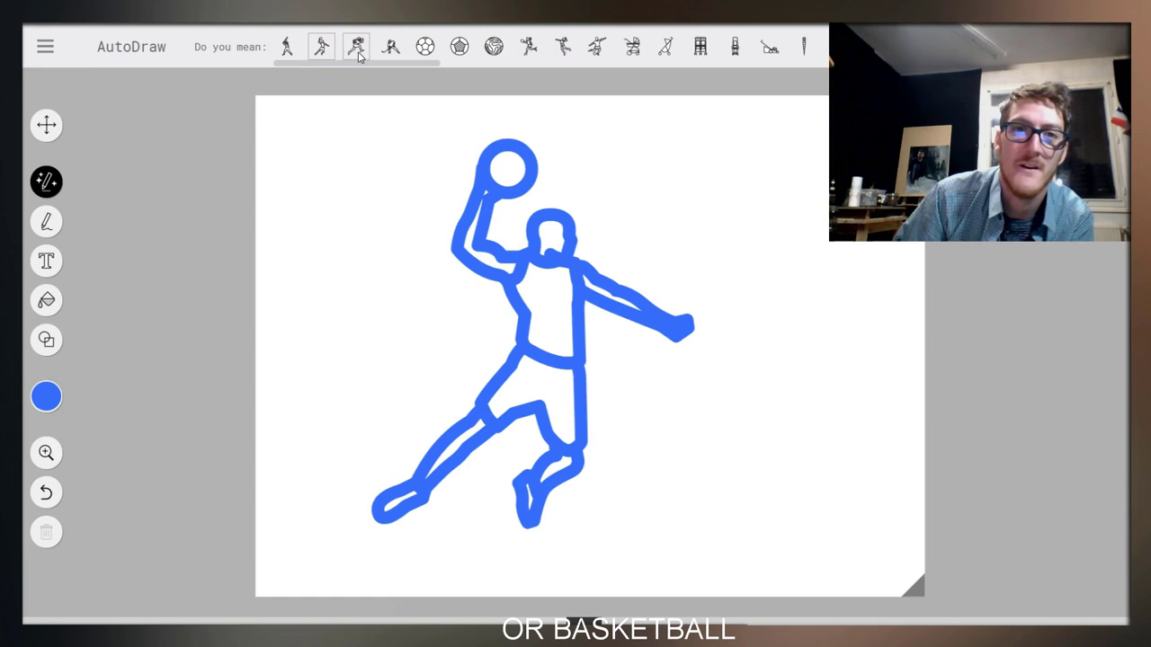
pyautogui.click(357, 50)
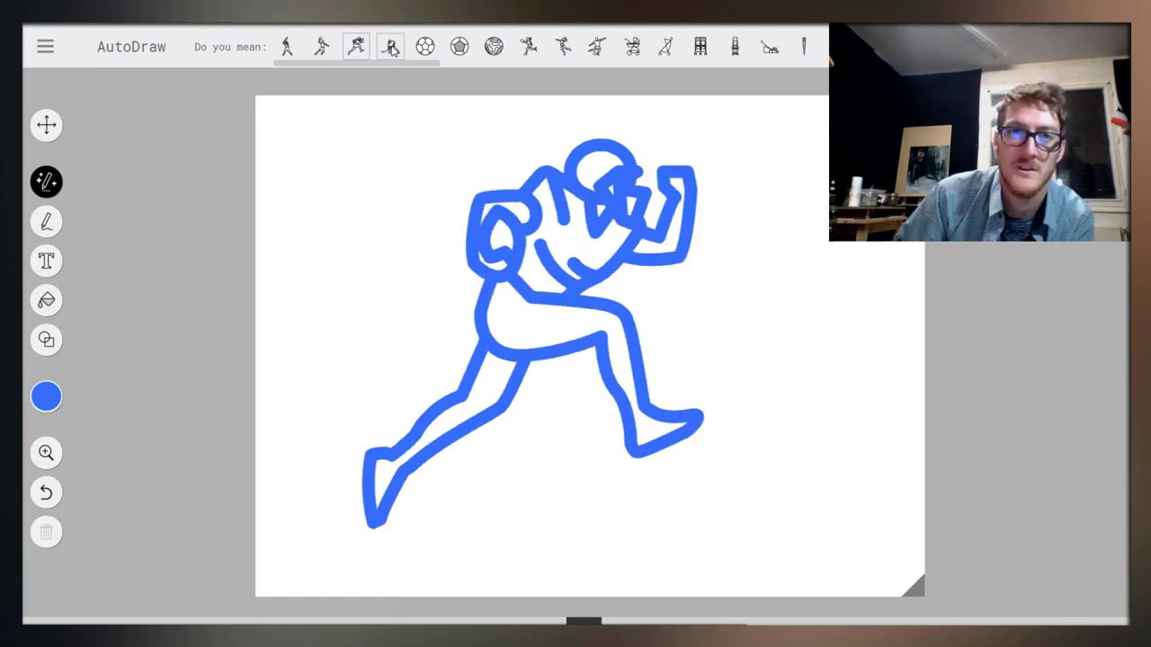
# - Try the stroller and tapered ladder clip-art, then undo back to the hand-drawn portrait
pyautogui.click(667, 49)
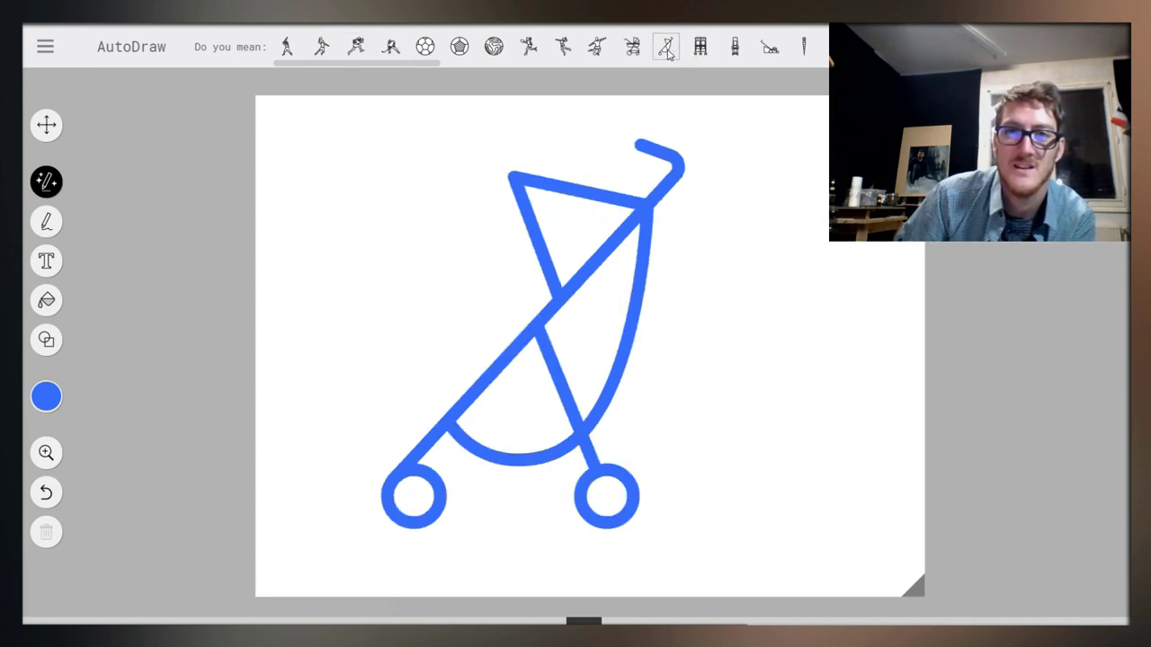
pyautogui.click(800, 50)
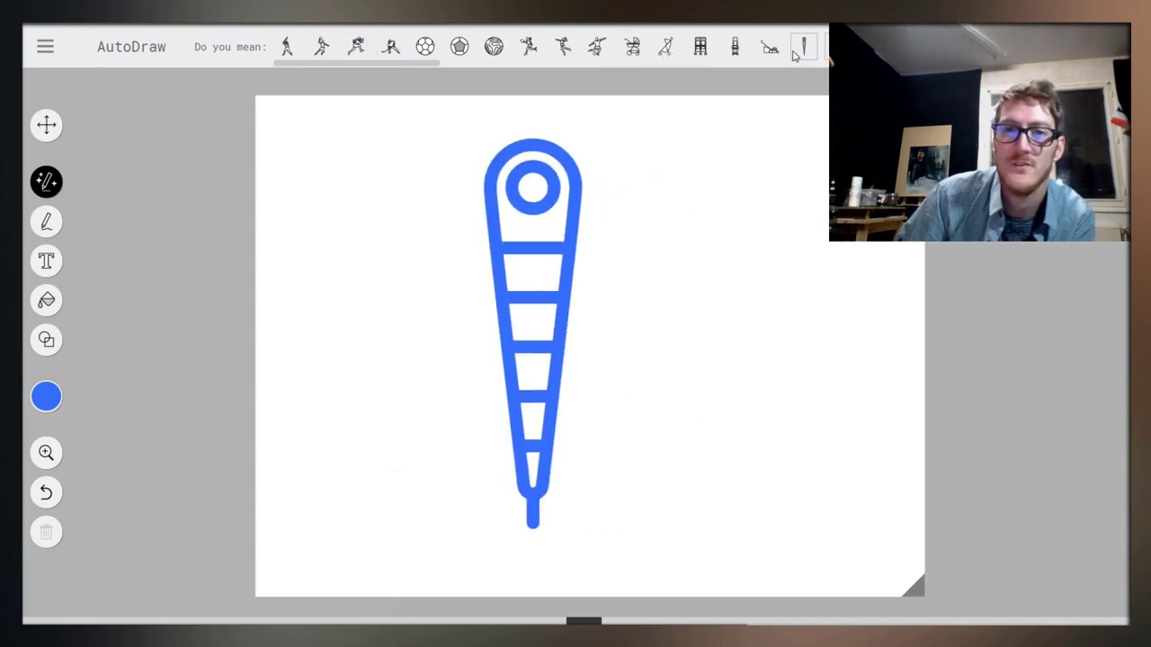
pyautogui.click(45, 494)
pyautogui.click(44, 494)
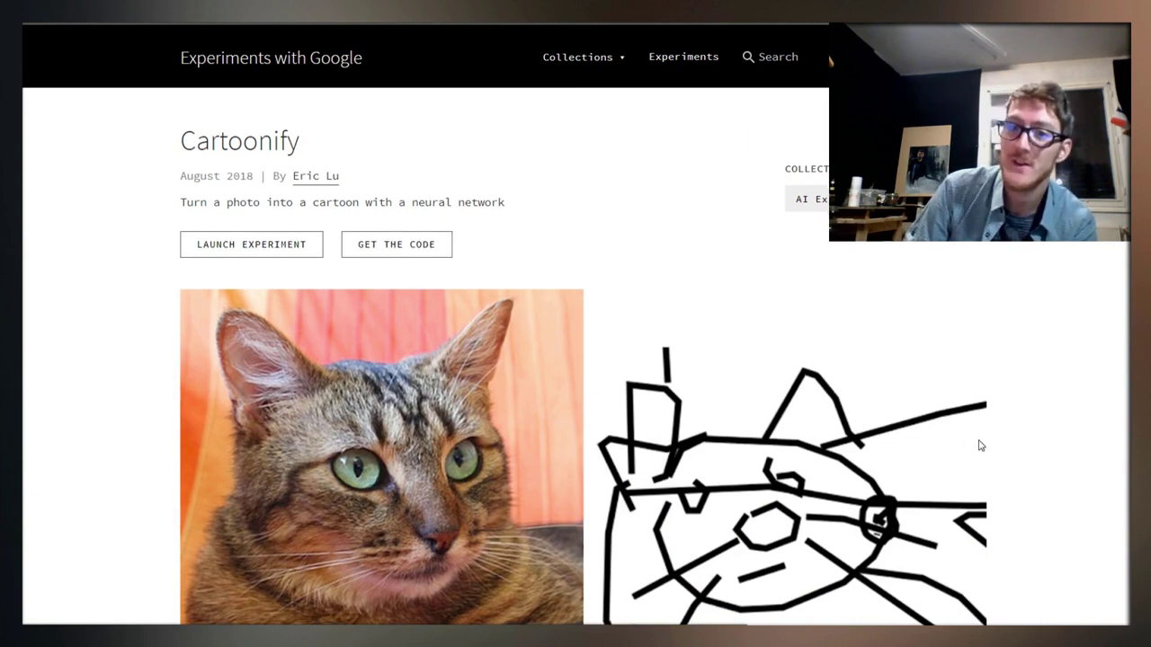
# - Scroll down the Cartoonify description page and launch the experiment
pyautogui.scroll(-1, 978, 443)
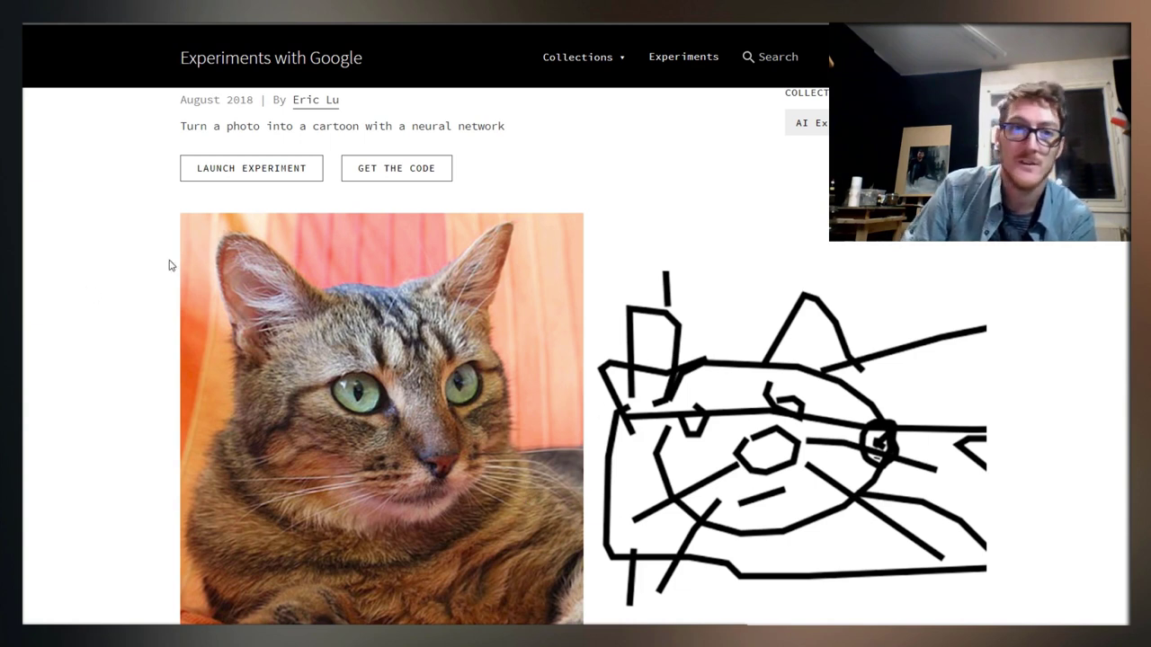
pyautogui.click(256, 180)
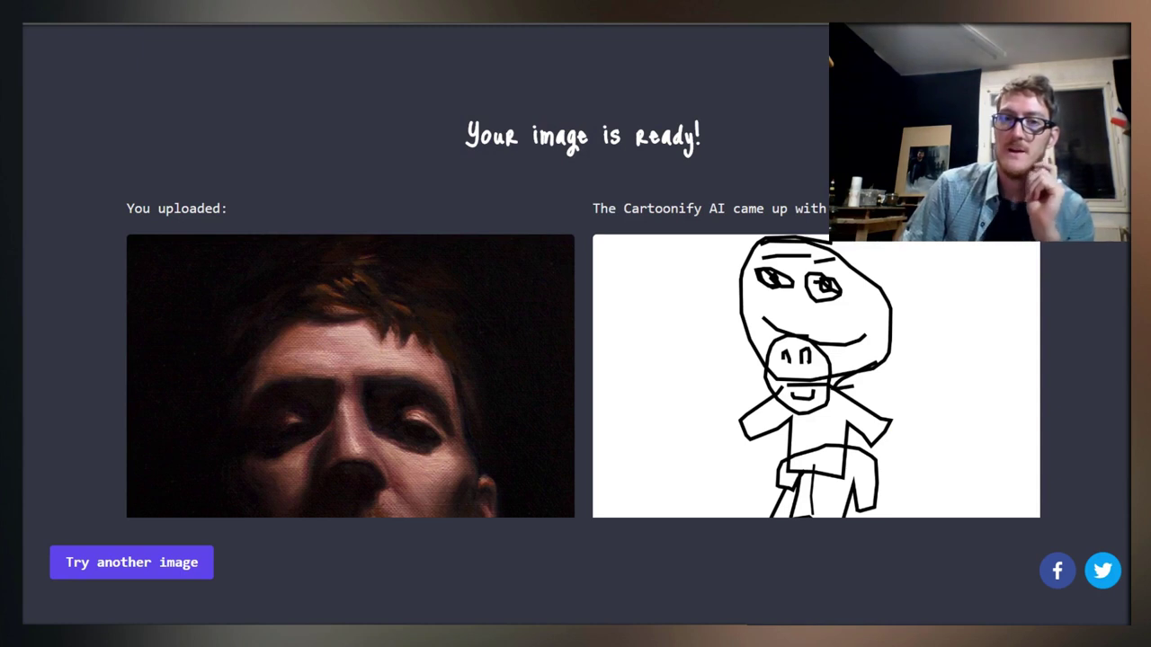
# - Review the dark self-portrait's cartoon result, then choose 'Try another image'
pyautogui.scroll(-2, 650, 473)
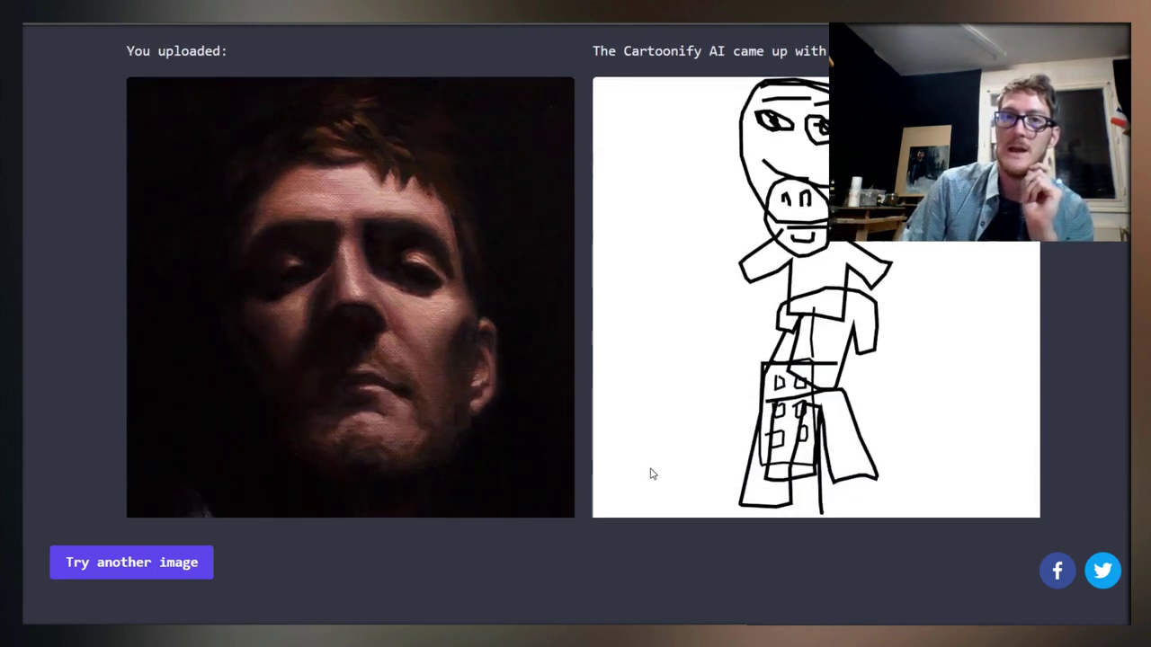
pyautogui.scroll(-1, 651, 474)
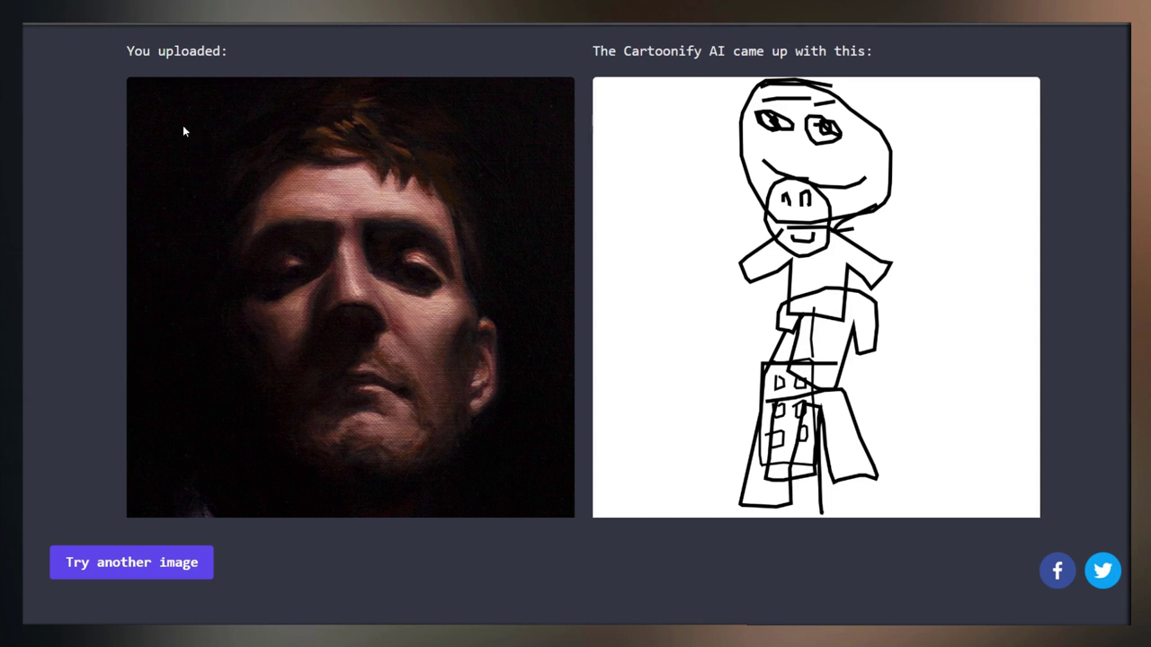
pyautogui.click(135, 562)
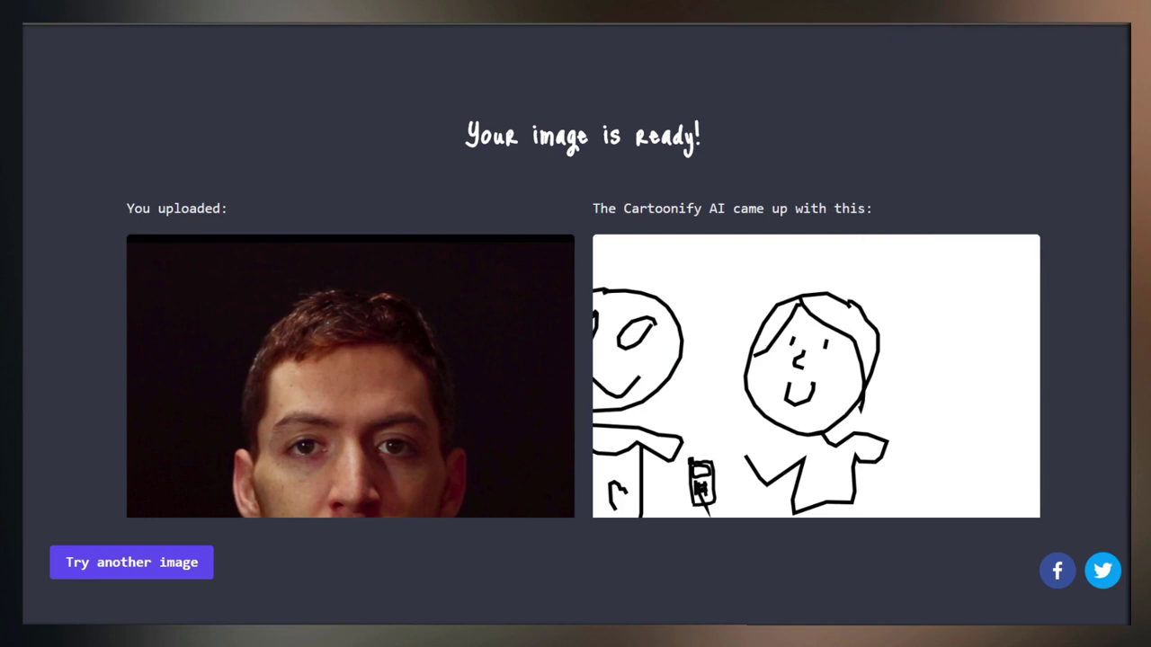
# - Scroll through the young man's portrait and its stick-figure cartoon to compare them
pyautogui.scroll(-2, 545, 171)
pyautogui.scroll(-2, 545, 171)
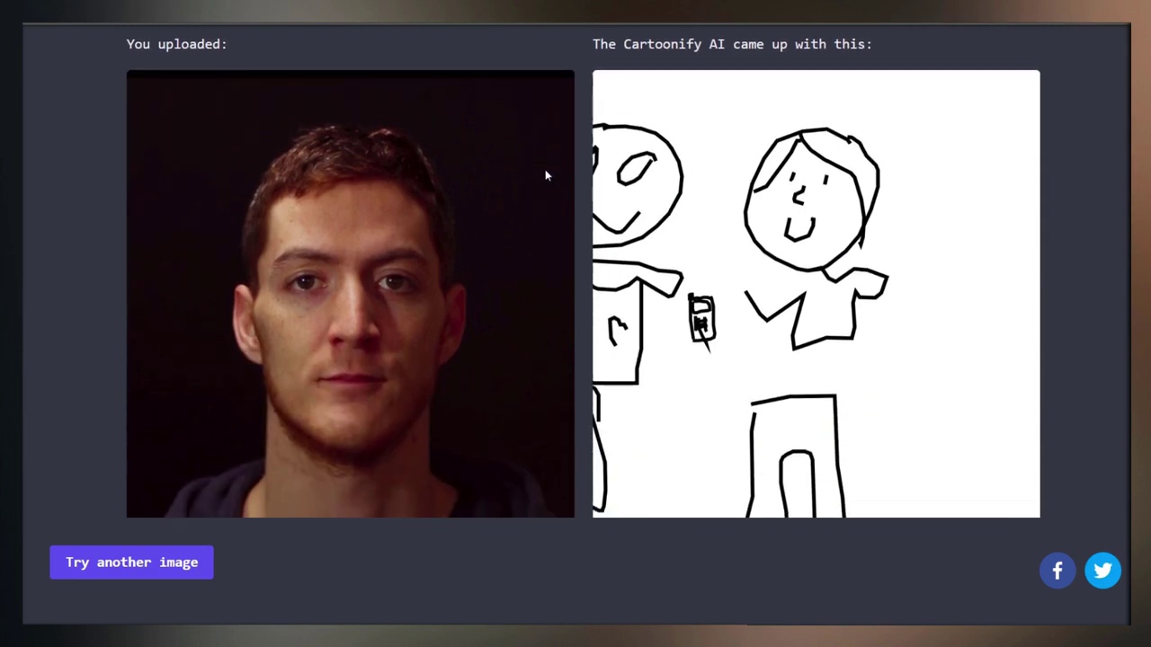
pyautogui.scroll(-3, 545, 173)
pyautogui.scroll(2, 545, 175)
pyautogui.scroll(2, 545, 175)
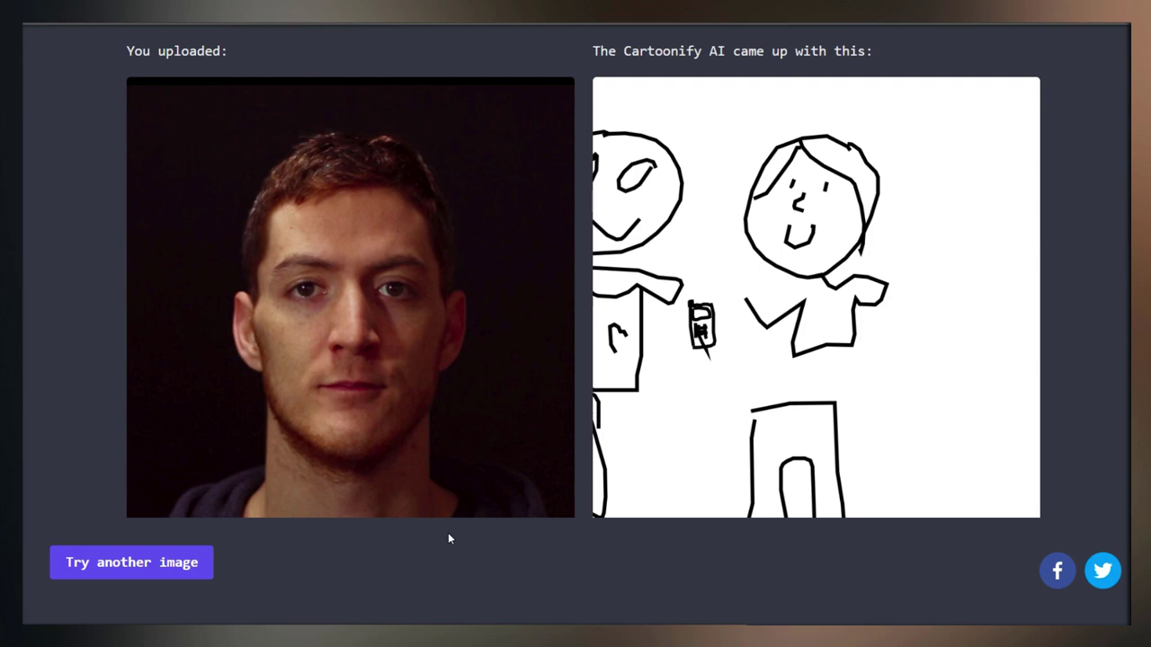
# - Upload the blue-feather-earring painting and scroll through its cartoon drawing result
pyautogui.click(203, 566)
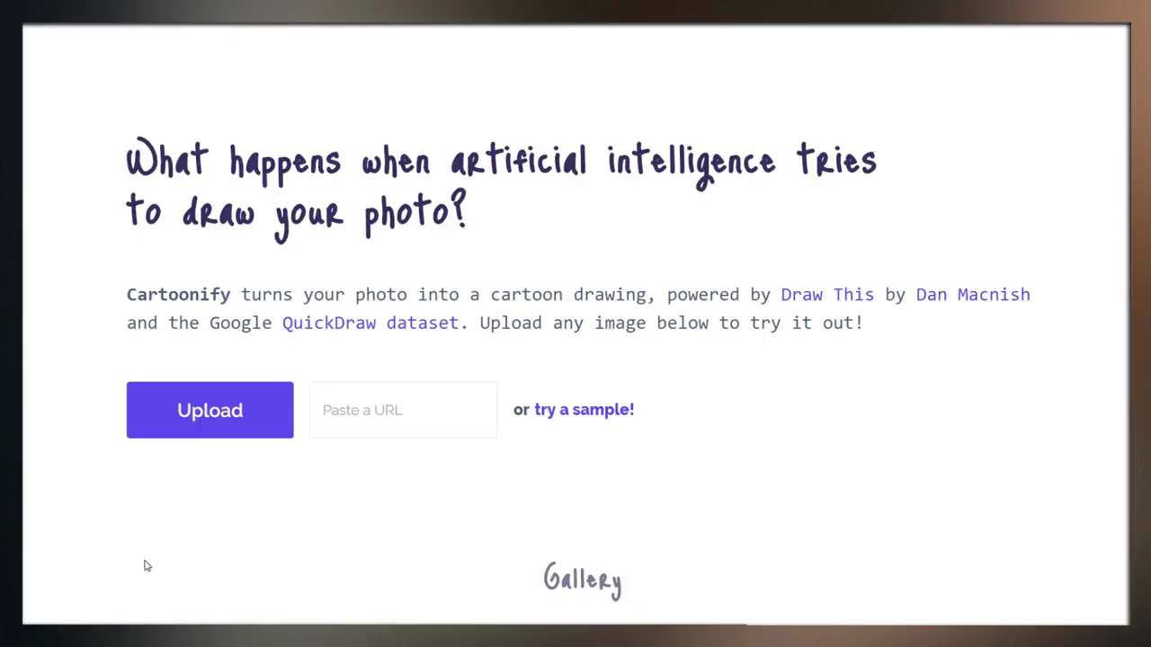
pyautogui.click(199, 410)
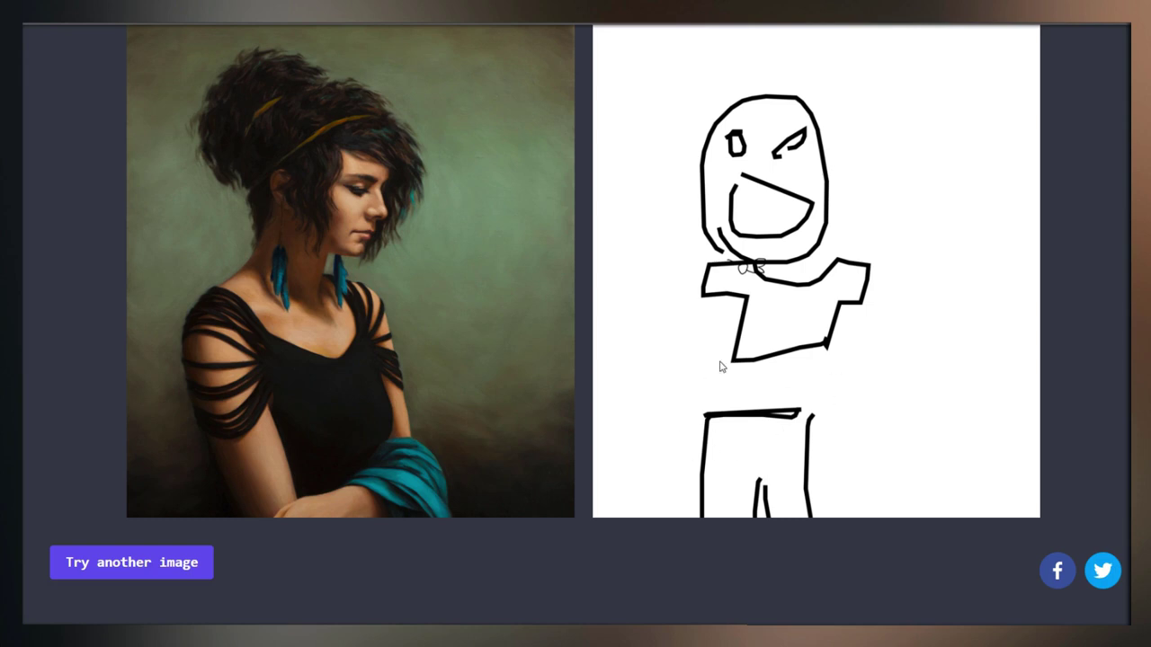
pyautogui.scroll(2, 758, 284)
pyautogui.scroll(-1, 758, 284)
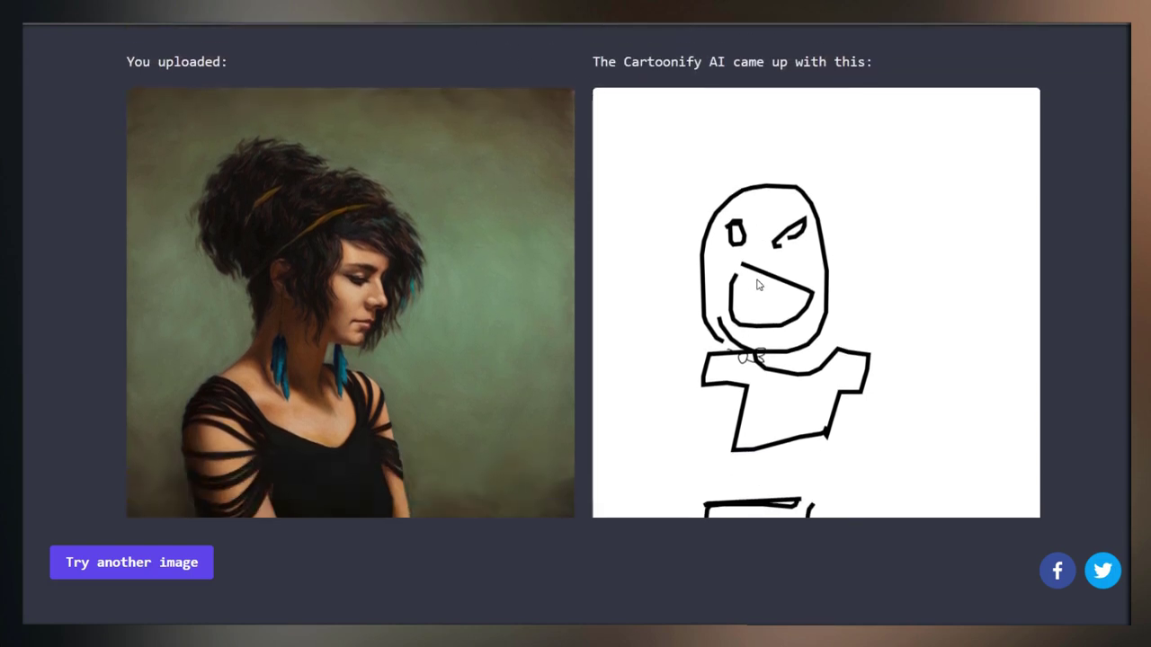
pyautogui.scroll(-2, 758, 285)
pyautogui.scroll(-2, 758, 284)
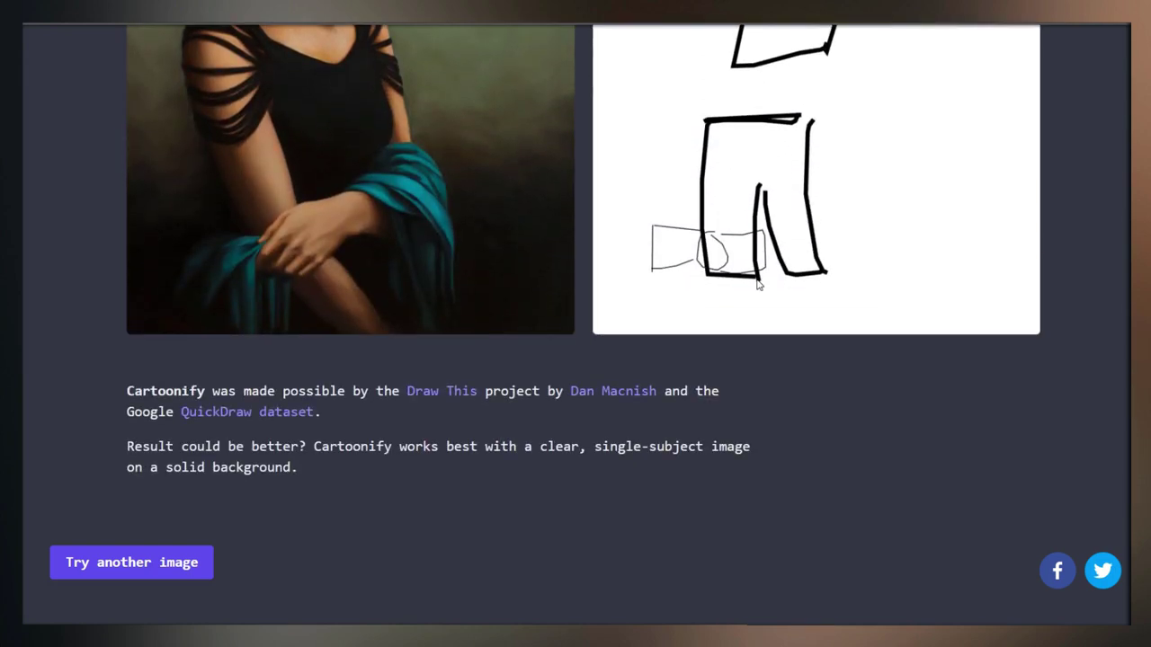
pyautogui.scroll(1, 758, 284)
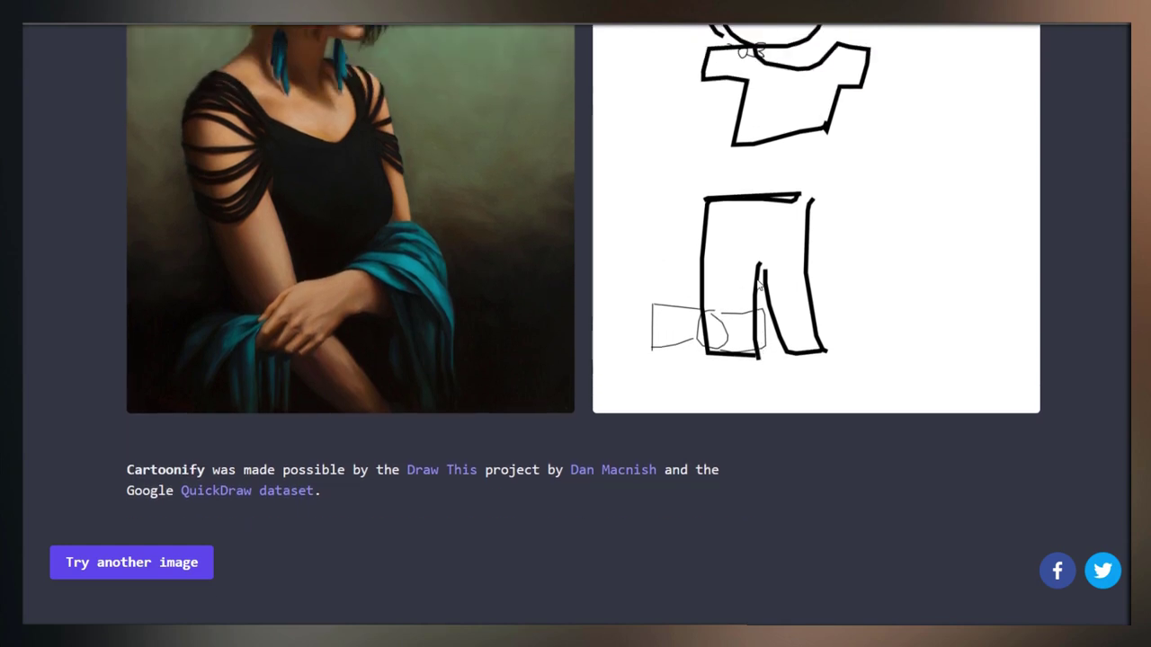
pyautogui.scroll(1, 758, 284)
pyautogui.scroll(1, 758, 284)
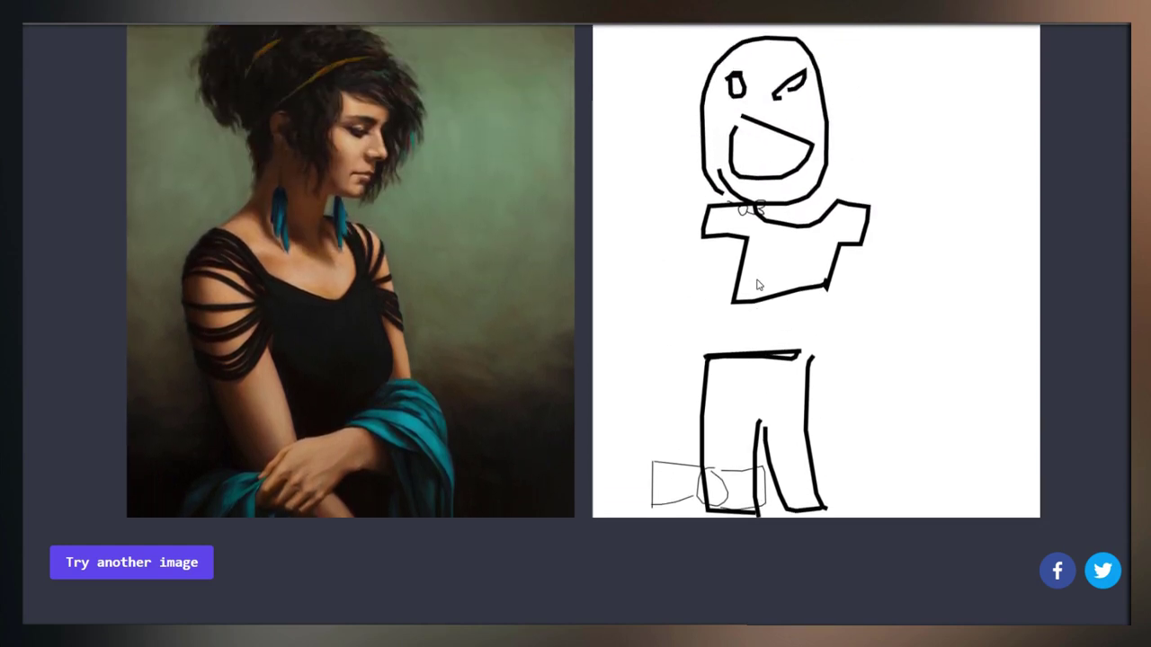
pyautogui.scroll(1, 758, 284)
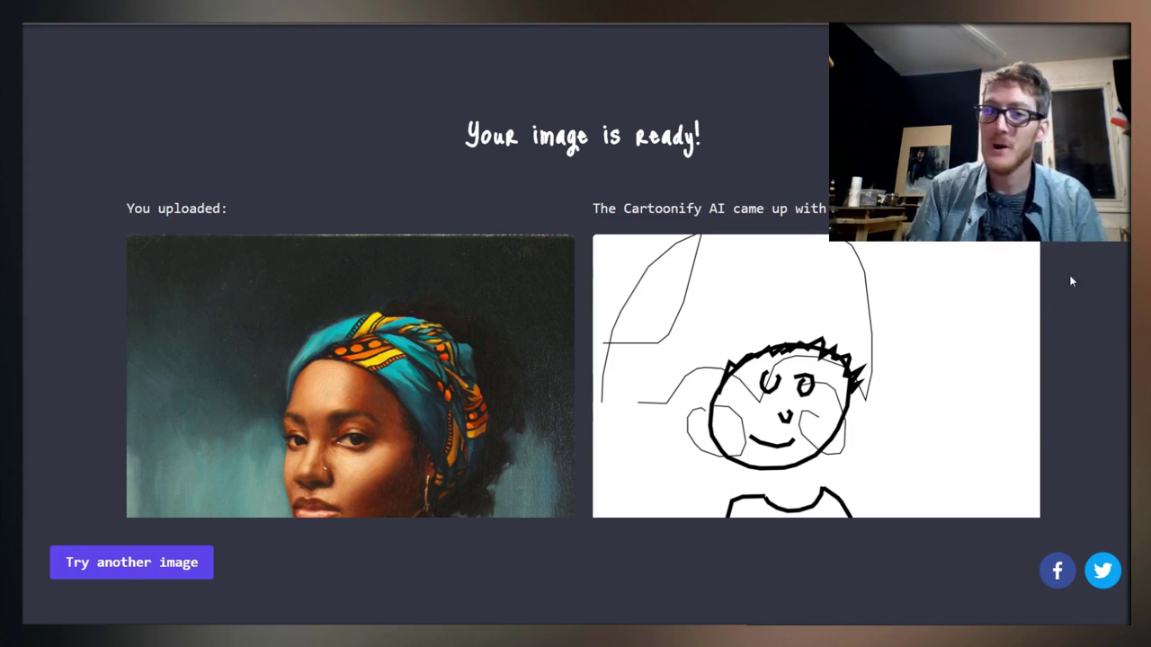
# - Scroll down through the Cartoonify line drawing made from the headwrap portrait
pyautogui.scroll(-1, 613, 553)
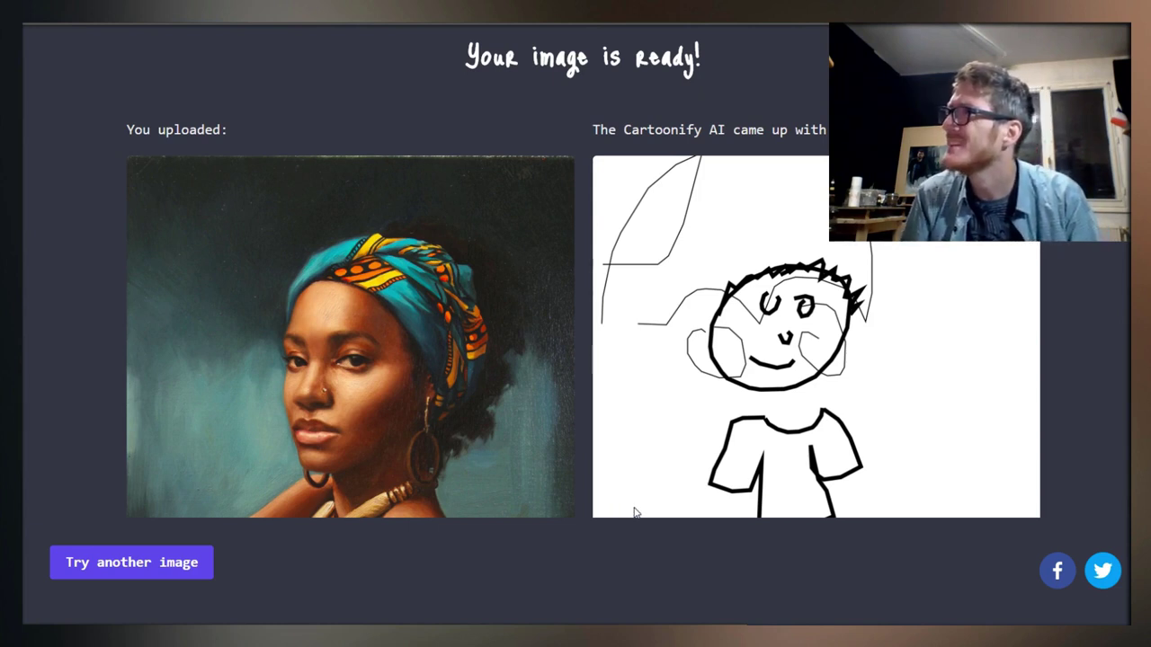
pyautogui.scroll(-2, 569, 429)
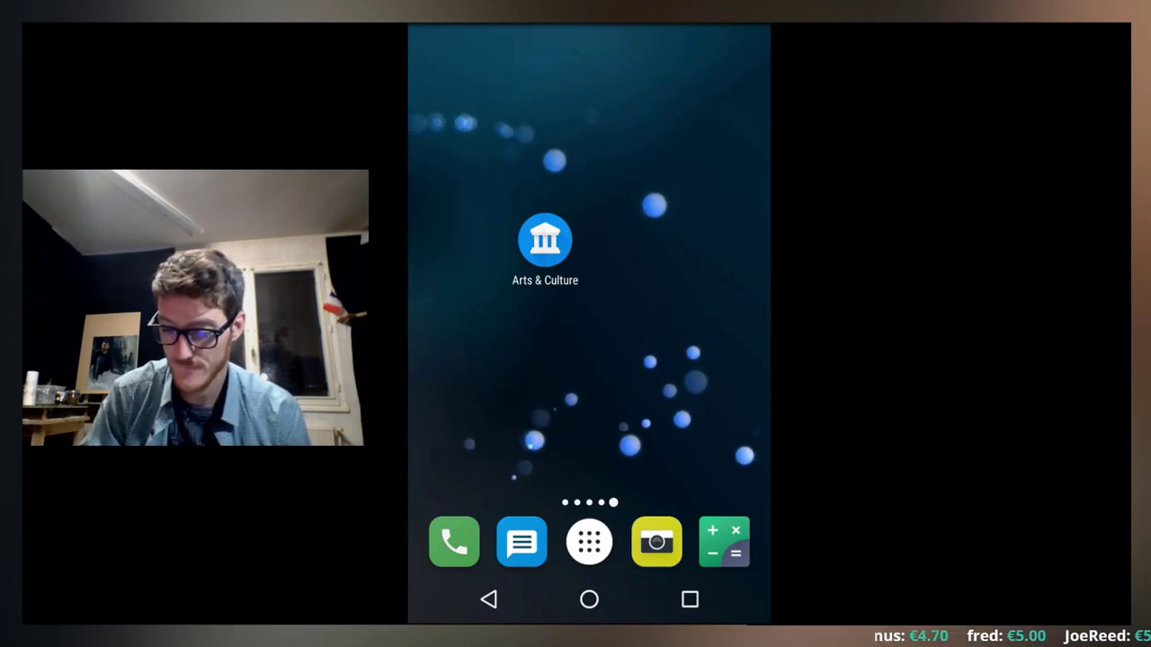
# - Launch Arts & Culture on the phone and scroll down toward the Art Selfie card
pyautogui.click(545, 239)
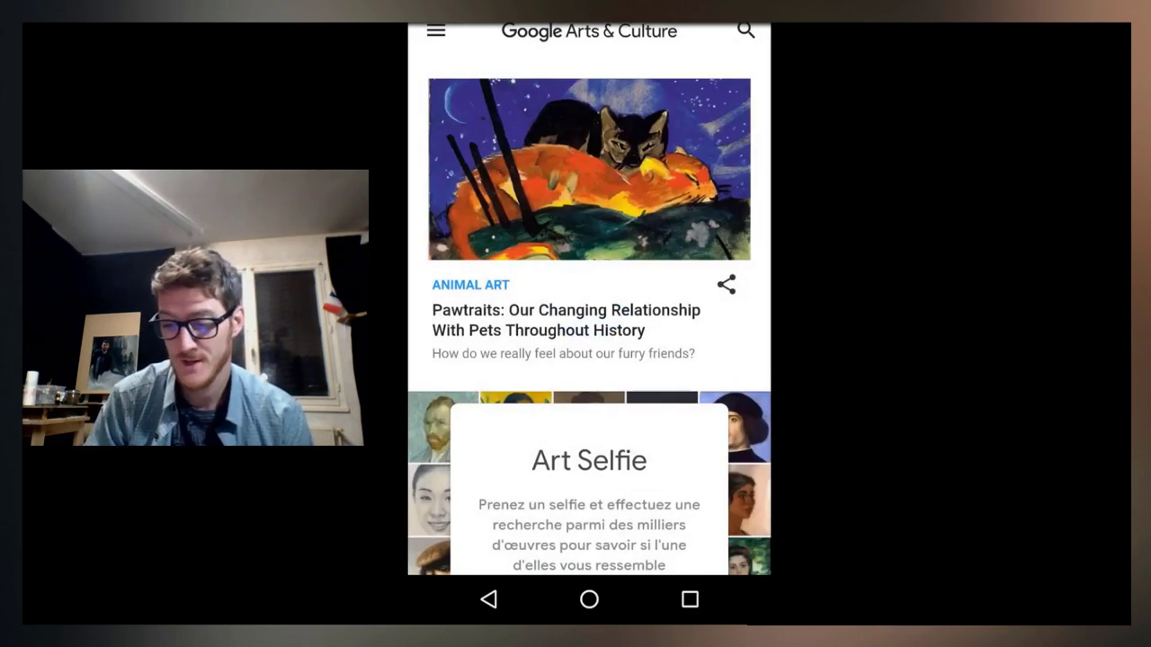
pyautogui.scroll(-5, 589, 297)
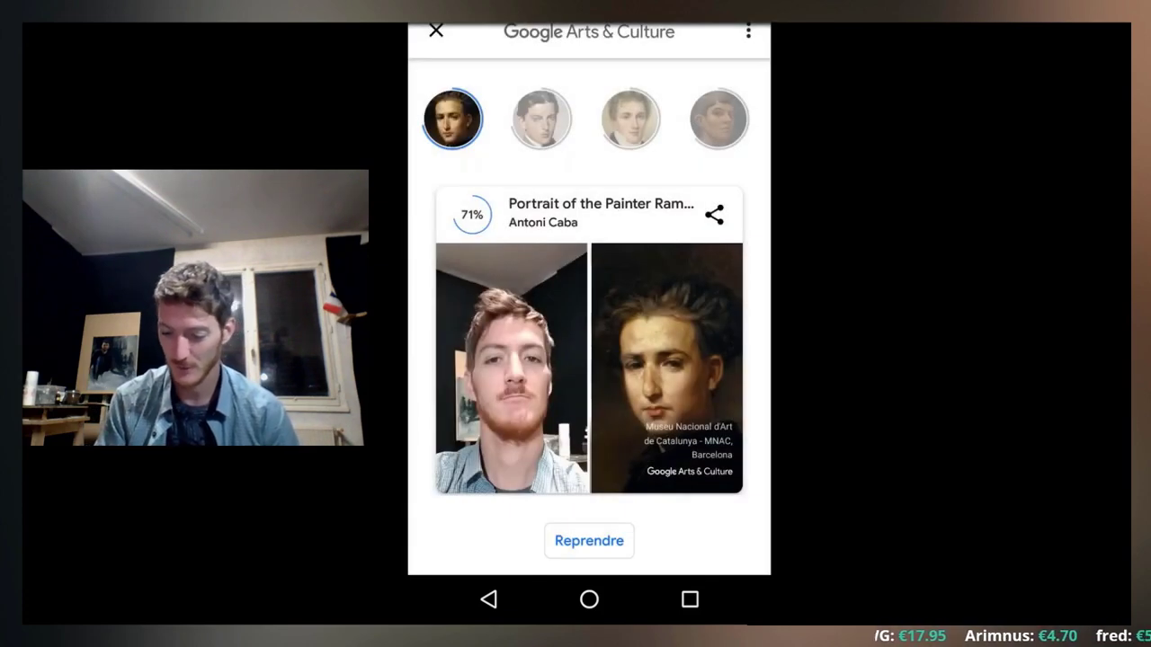
# - View the third match, reopen Sorolla's Joaquín in full, close it and retake the selfie
pyautogui.click(630, 119)
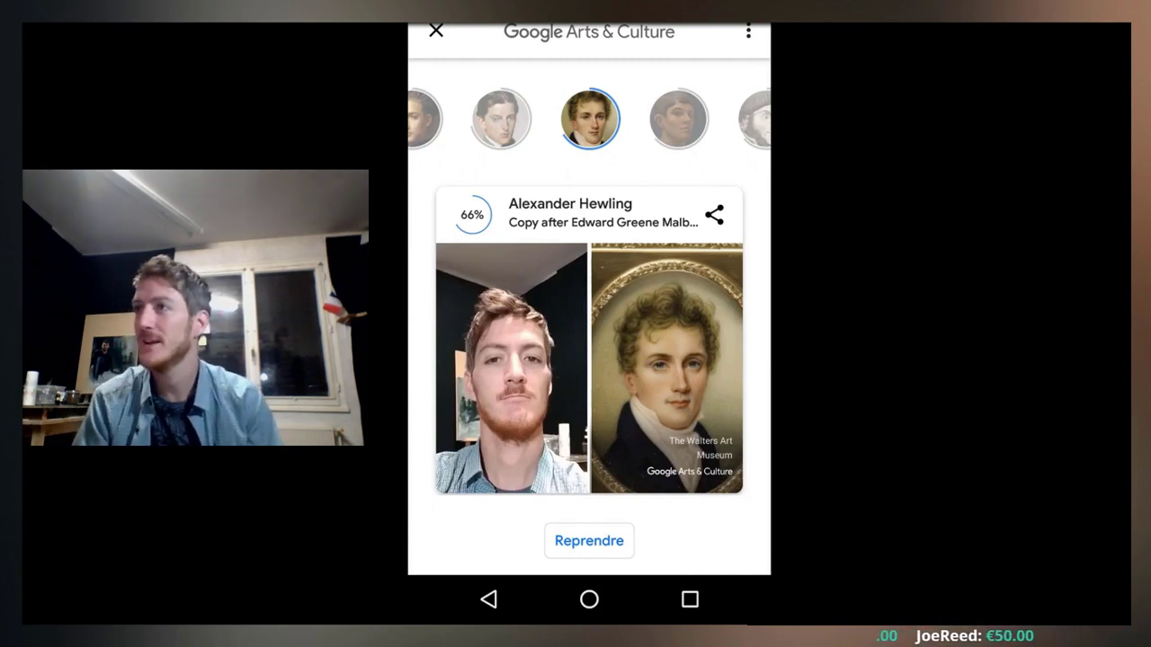
pyautogui.click(501, 118)
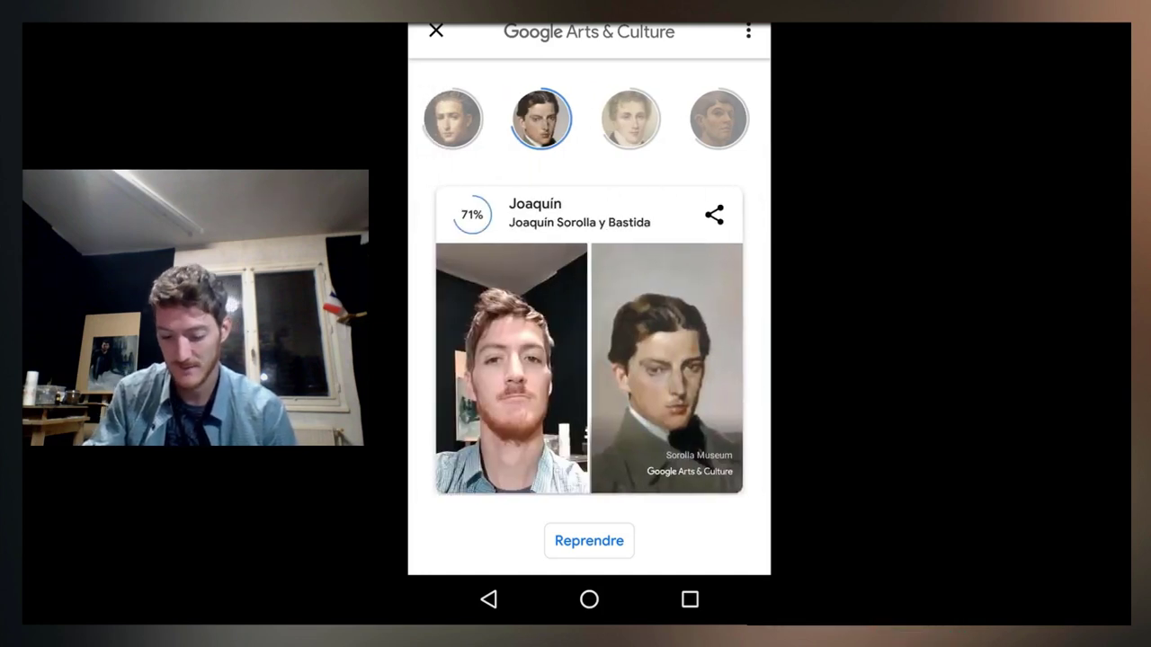
pyautogui.click(666, 369)
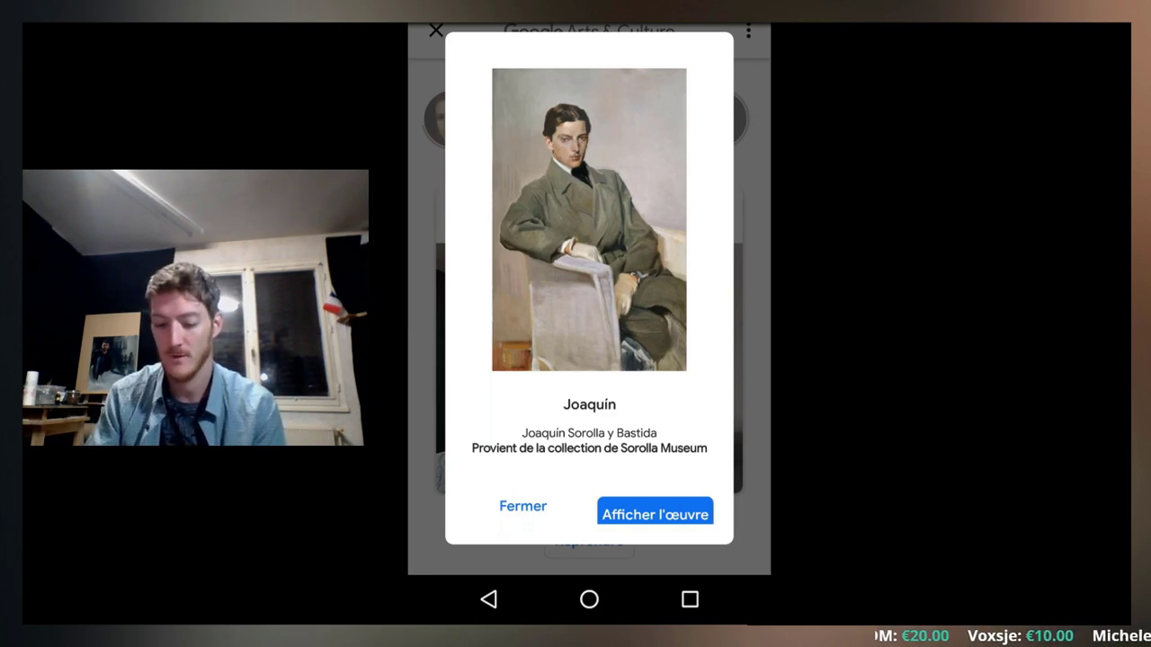
pyautogui.click(523, 507)
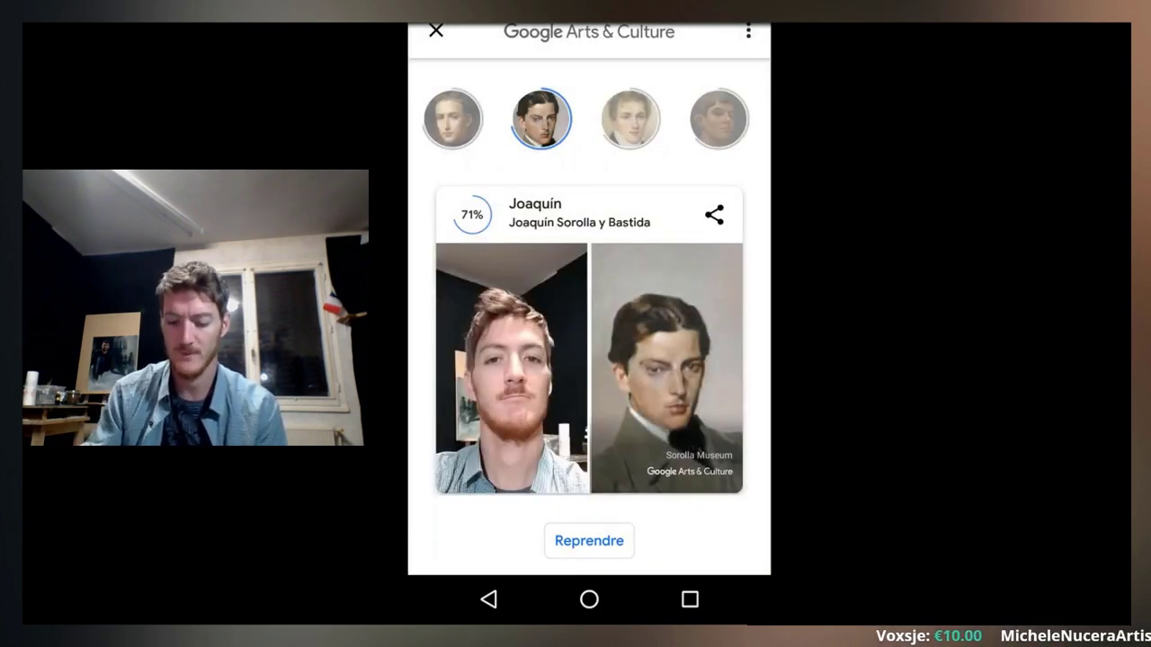
pyautogui.click(589, 540)
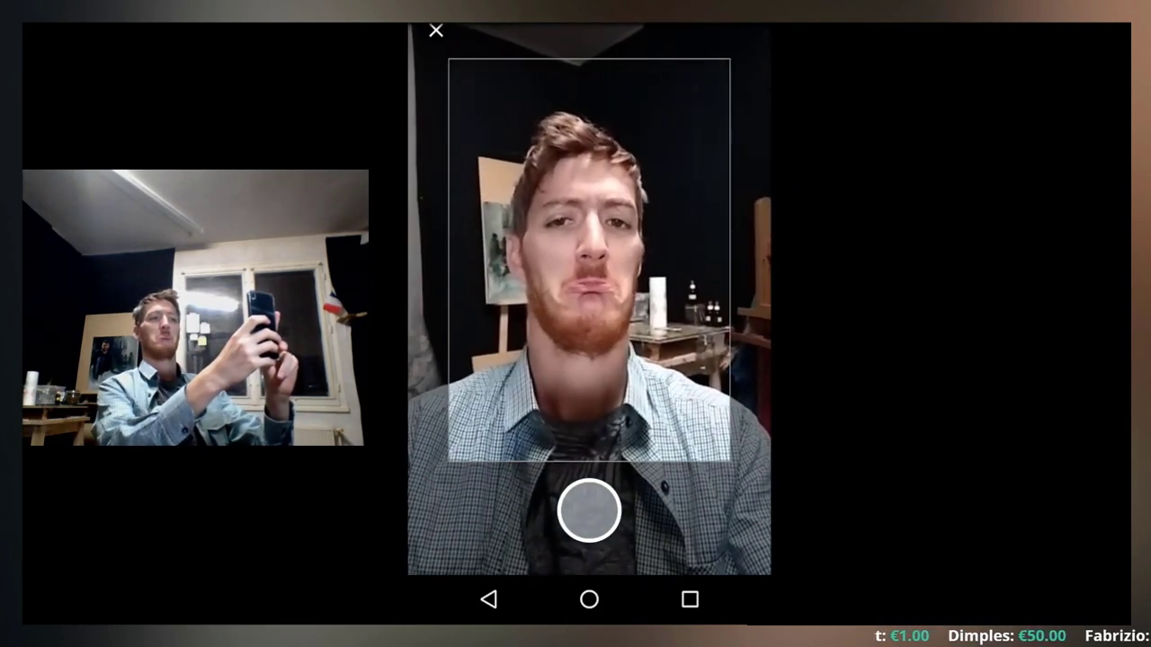
# - Capture a second, pouting selfie for painting matching
pyautogui.click(589, 511)
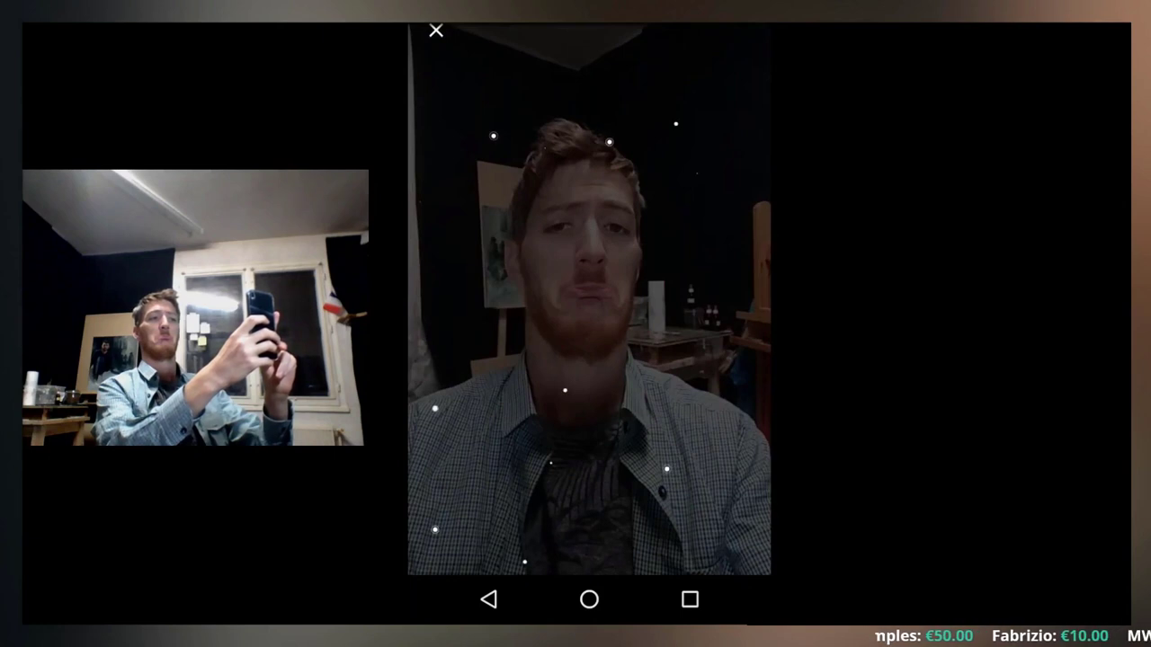